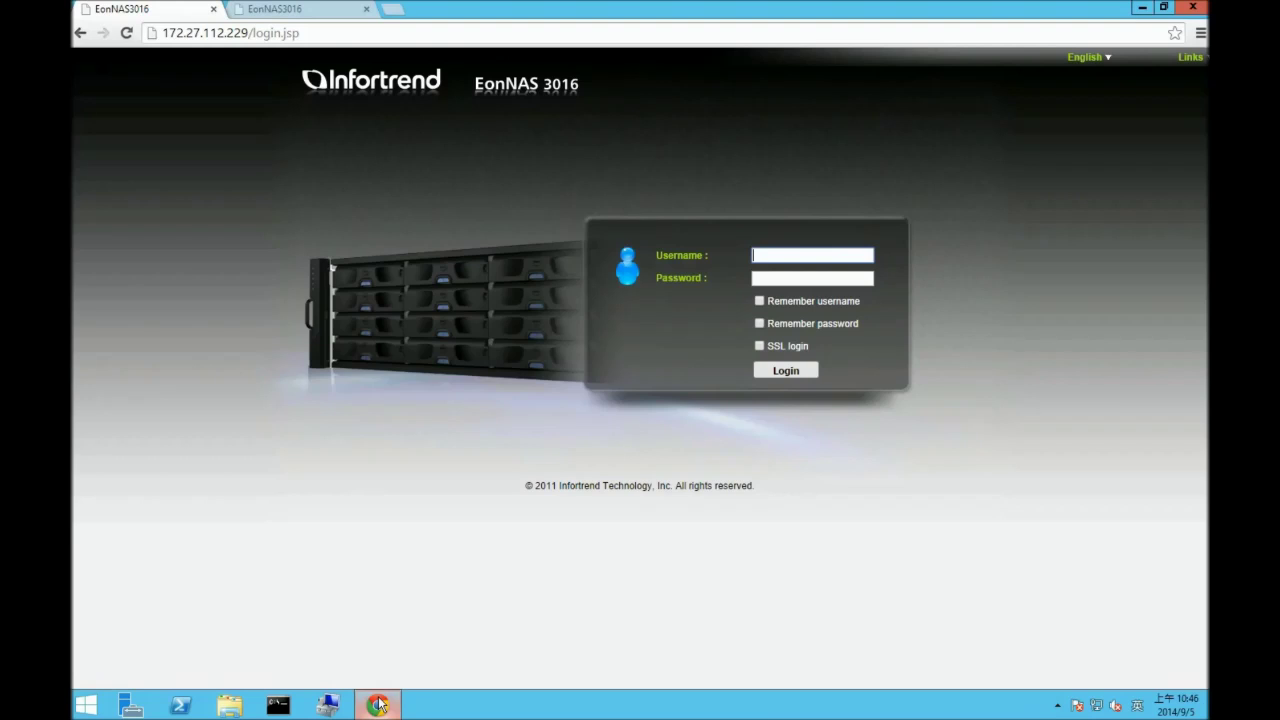
- Sign in to the source NAS at 172.27.112.229 with the administrator username and password
{"action": "left_click", "coordinate": [776, 257]}
{"action": "type", "text": "admin"}
{"action": "key", "text": "Tab"}
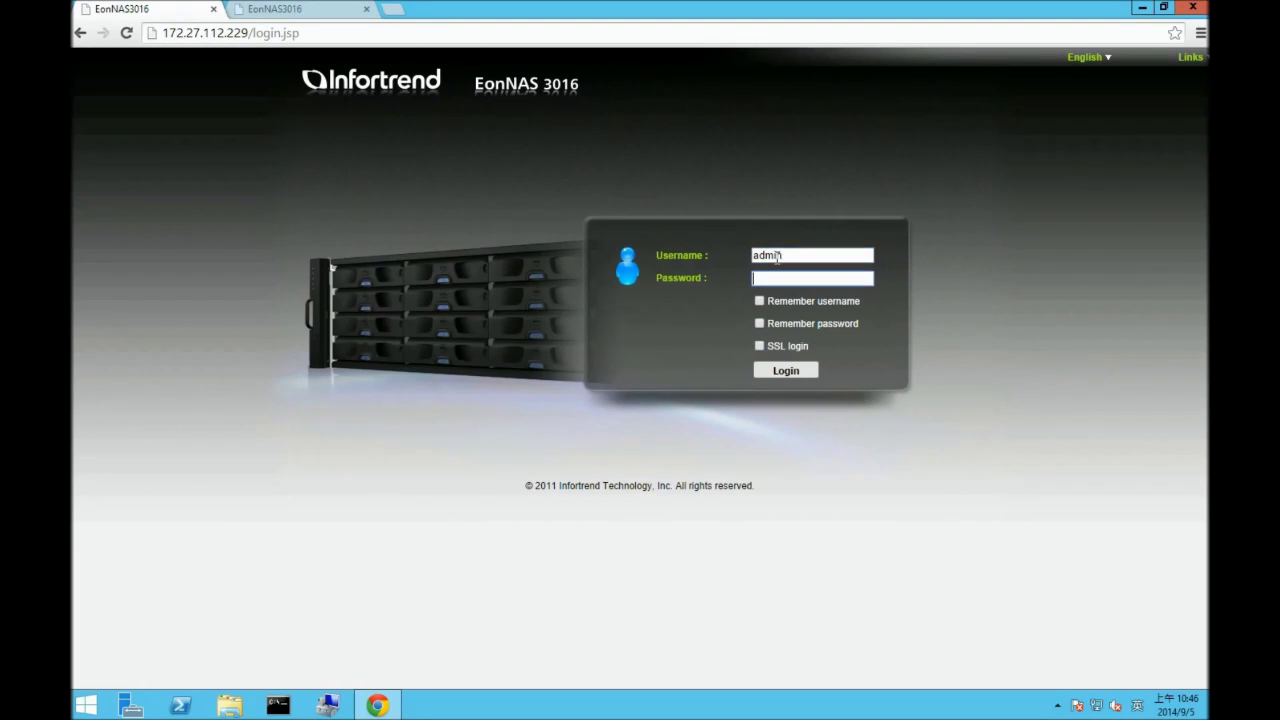
{"action": "type", "text": "admin"}
{"action": "key", "text": "Return"}
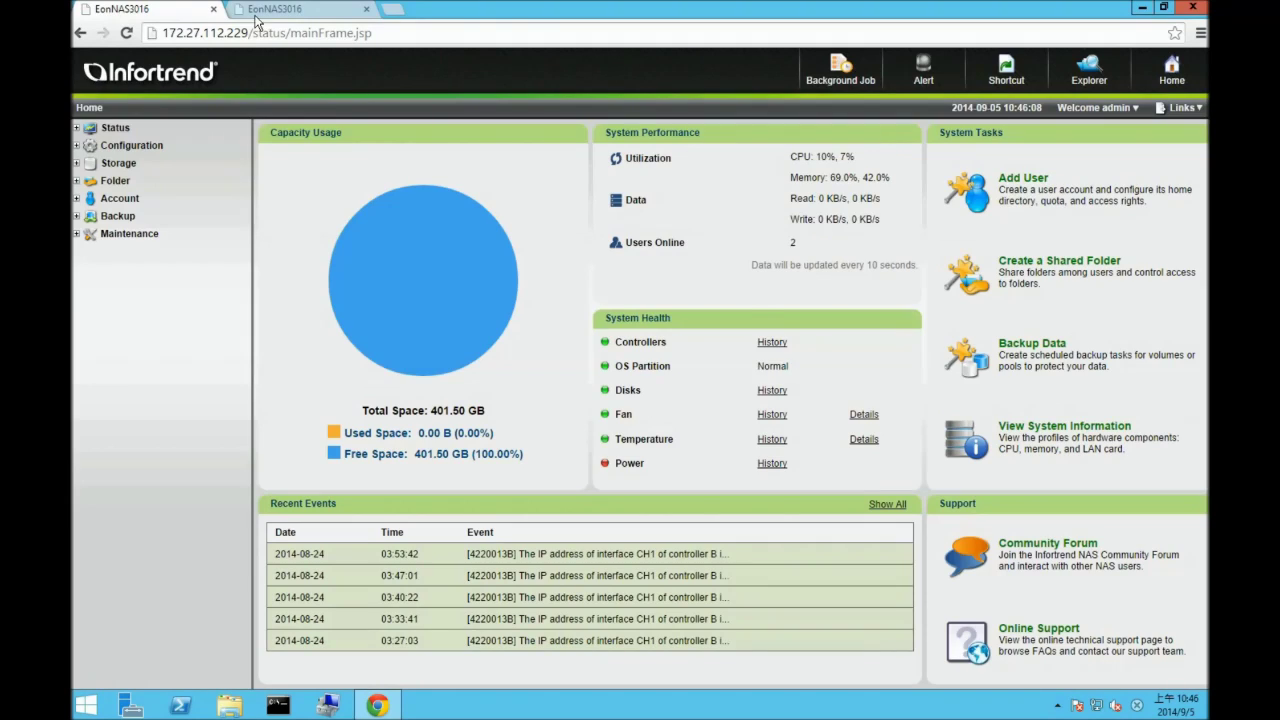
- Sign in to the target NAS at 172.24.110.68, then return to the source tab
{"action": "left_click", "coordinate": [276, 12]}
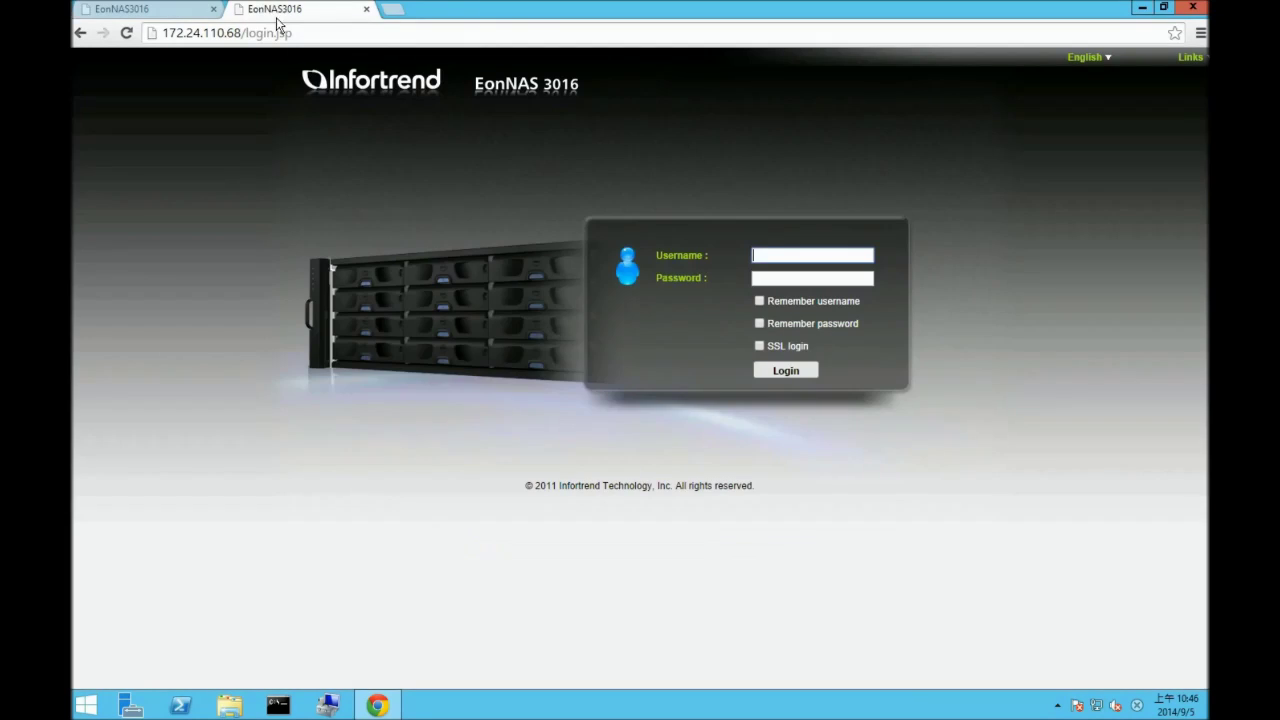
{"action": "type", "text": "admin"}
{"action": "key", "text": "Tab"}
{"action": "type", "text": "admin"}
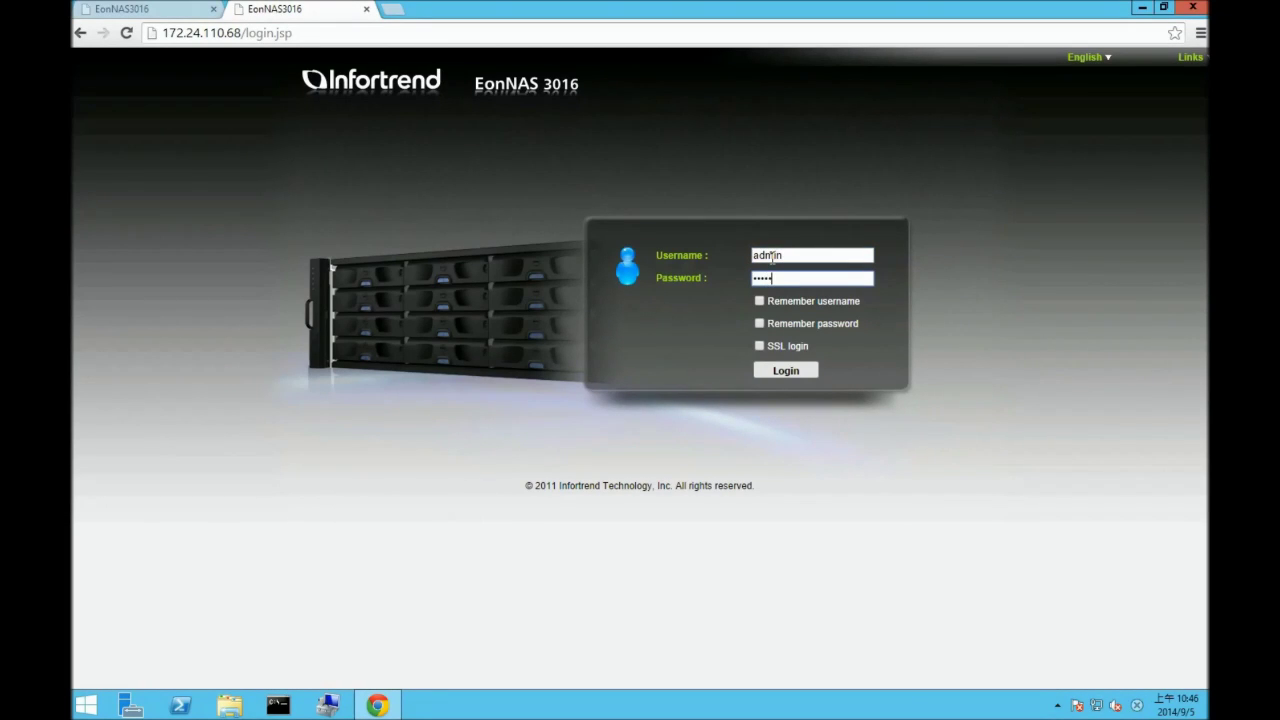
{"action": "left_click", "coordinate": [786, 371]}
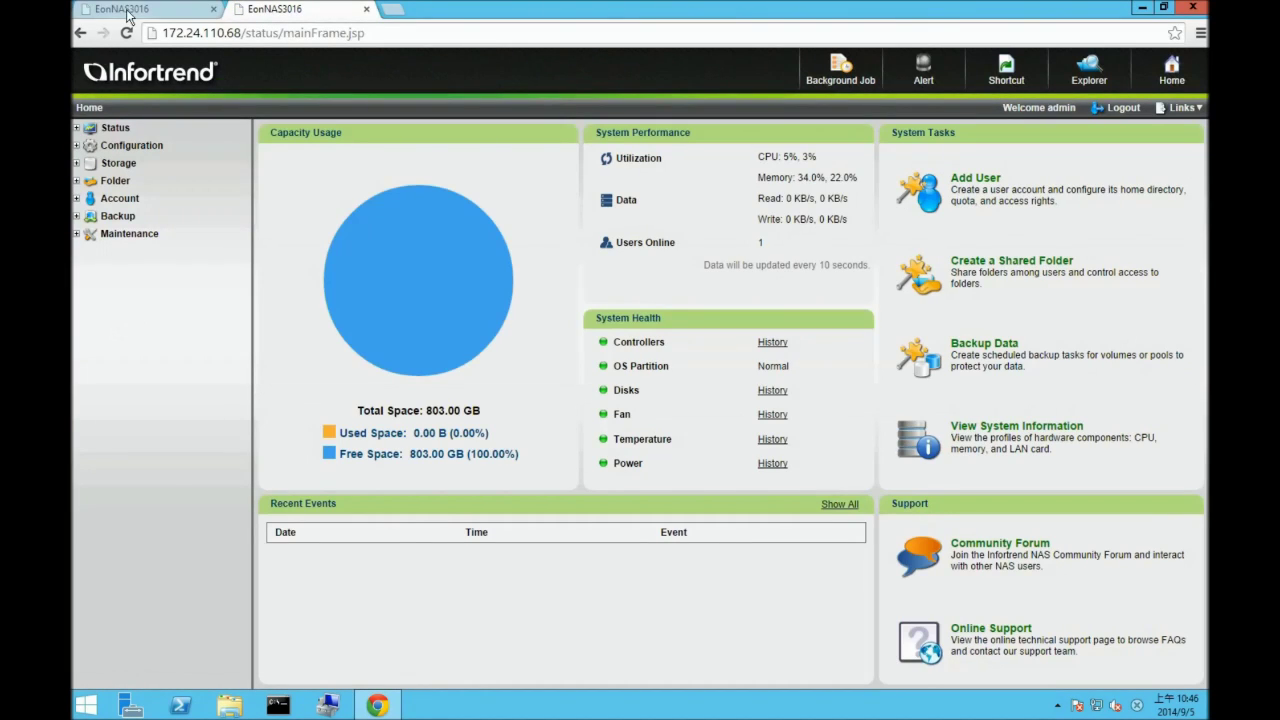
{"action": "key", "text": "ctrl+Tab"}
- On the source NAS, show Folder > Share and select the RR_demo share
{"action": "left_click", "coordinate": [115, 181]}
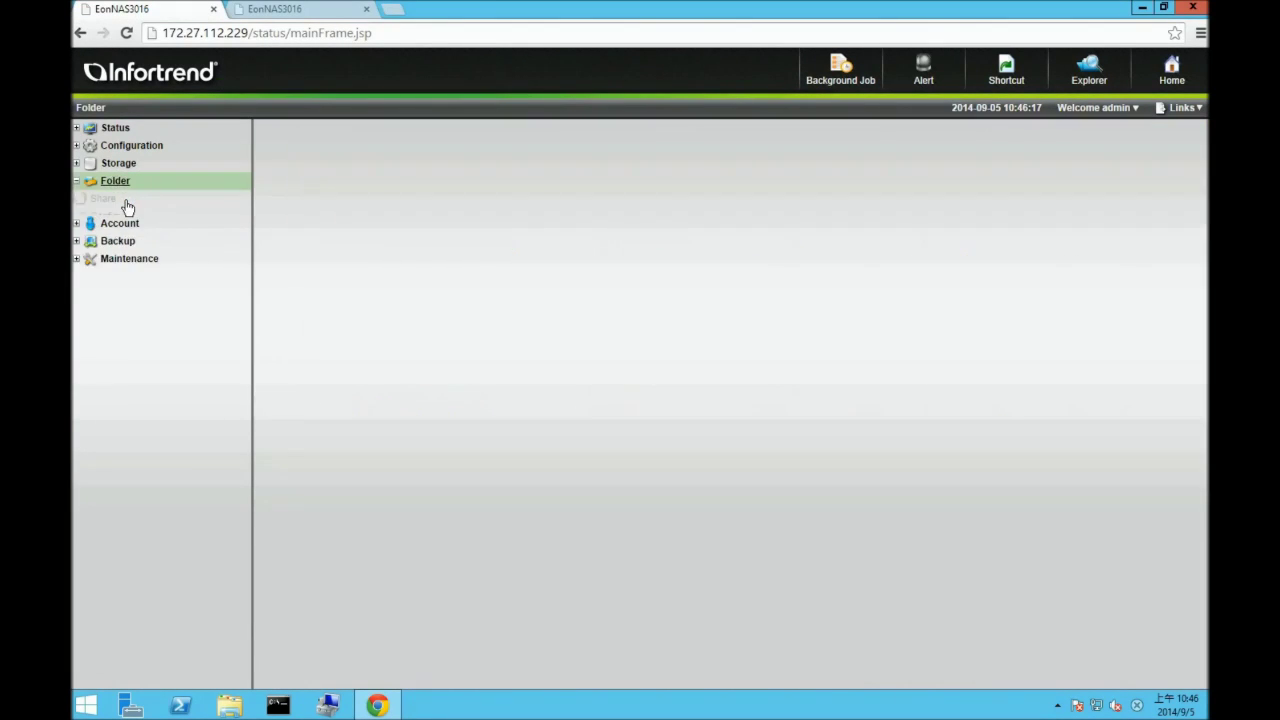
{"action": "left_click", "coordinate": [126, 200]}
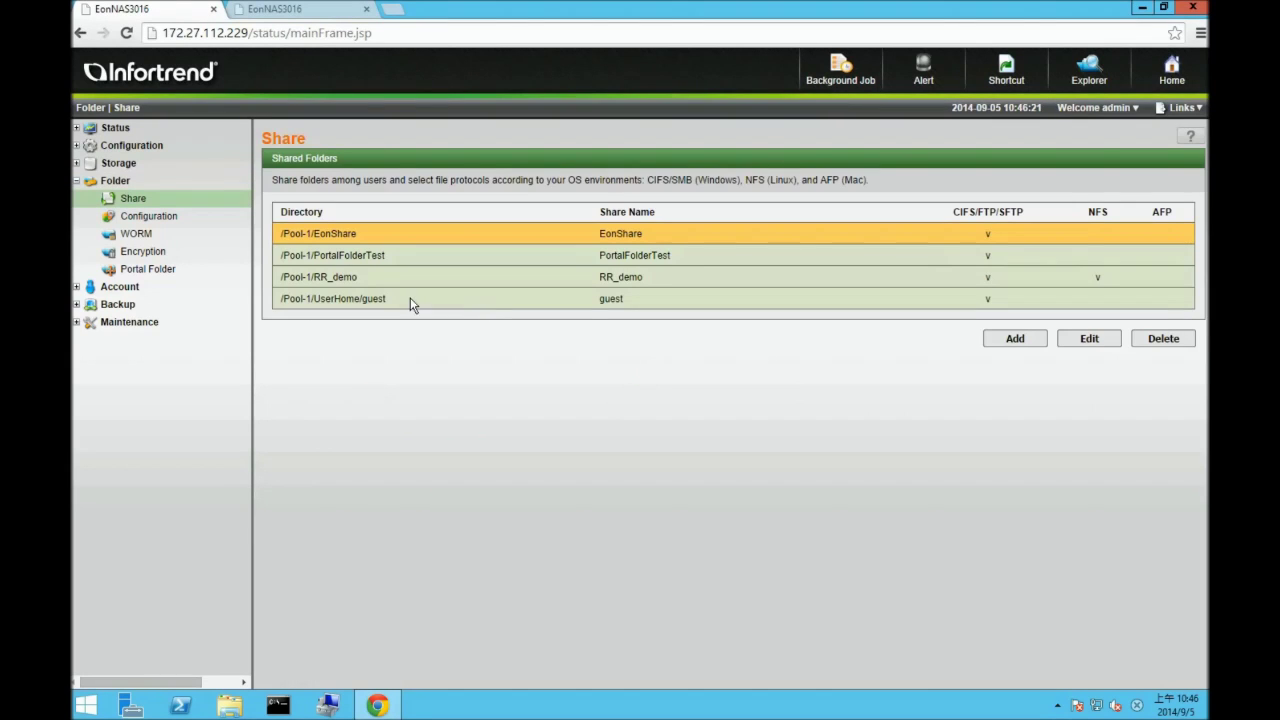
{"action": "left_click", "coordinate": [374, 278]}
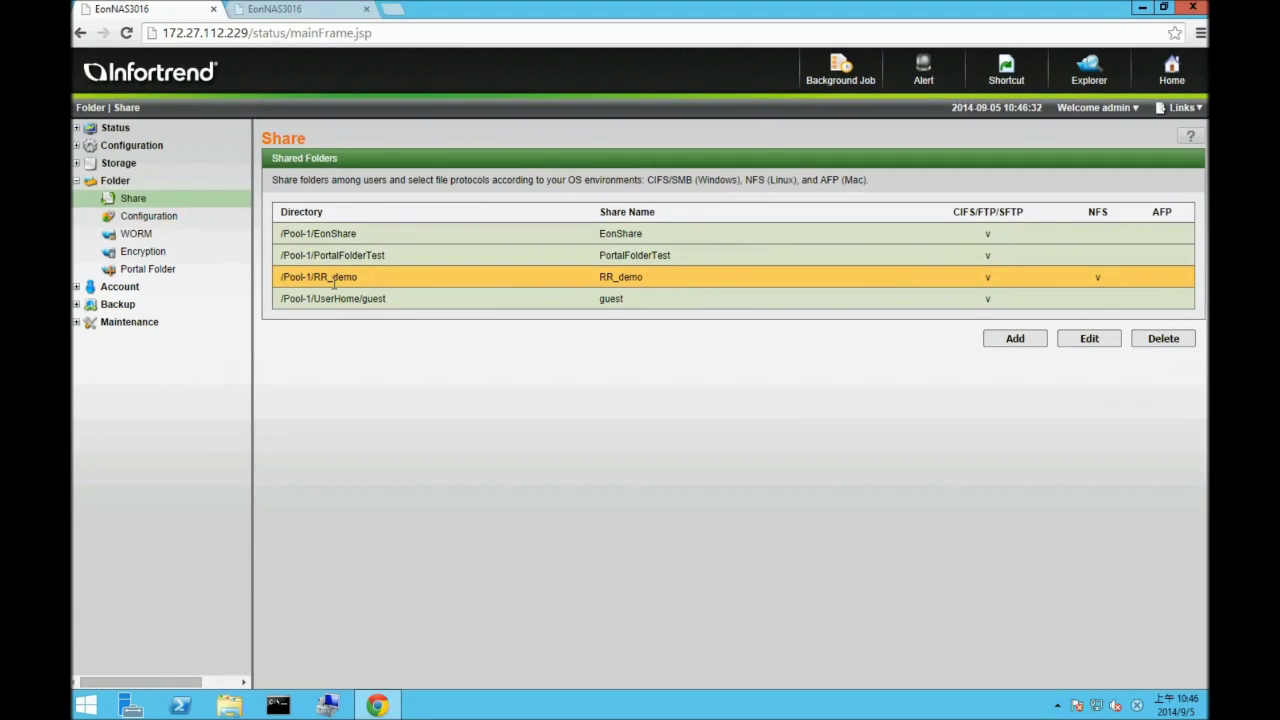
- On the target NAS, show Folder > Share and select the Backup share
{"action": "left_click", "coordinate": [272, 10]}
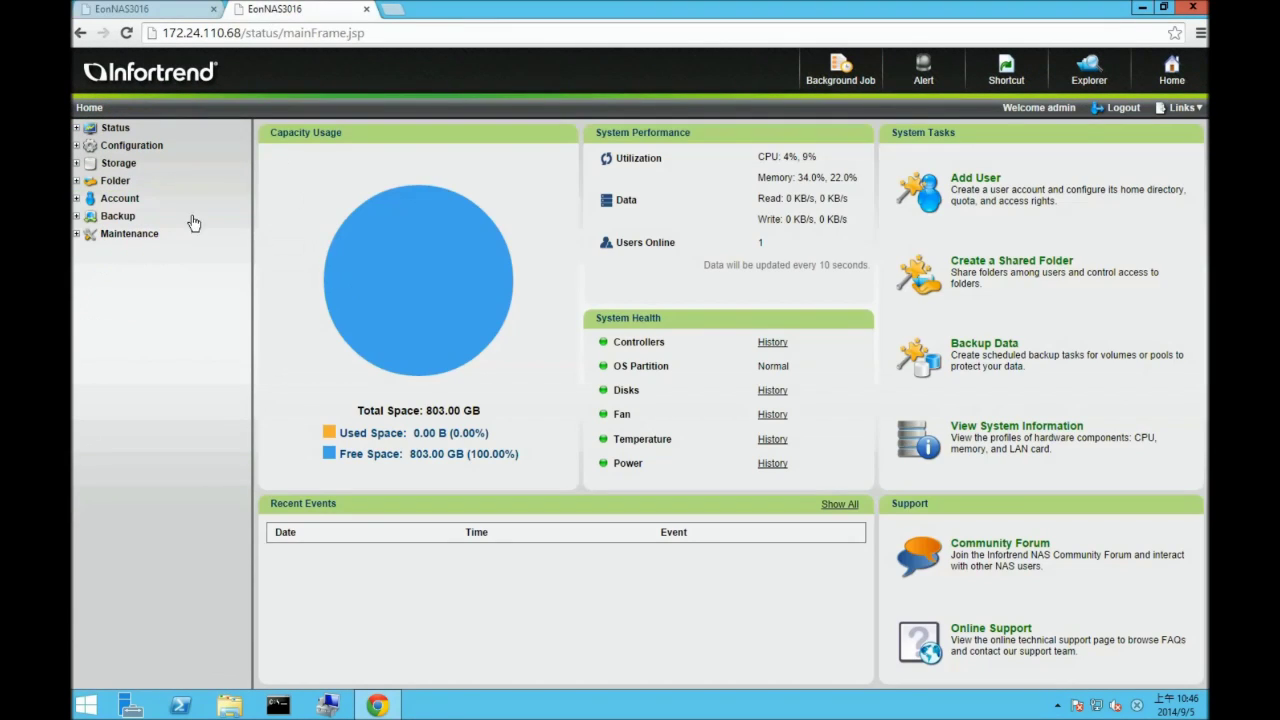
{"action": "left_click", "coordinate": [120, 181]}
{"action": "left_click", "coordinate": [135, 199]}
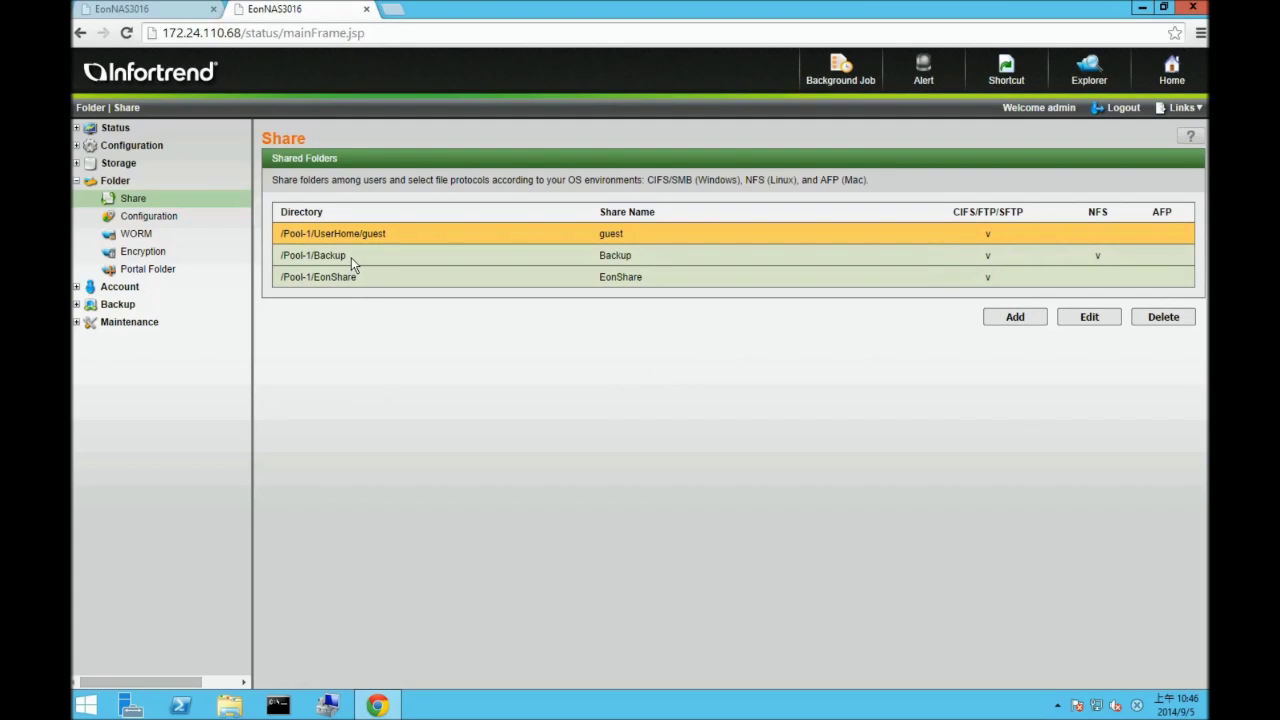
{"action": "left_click", "coordinate": [351, 257]}
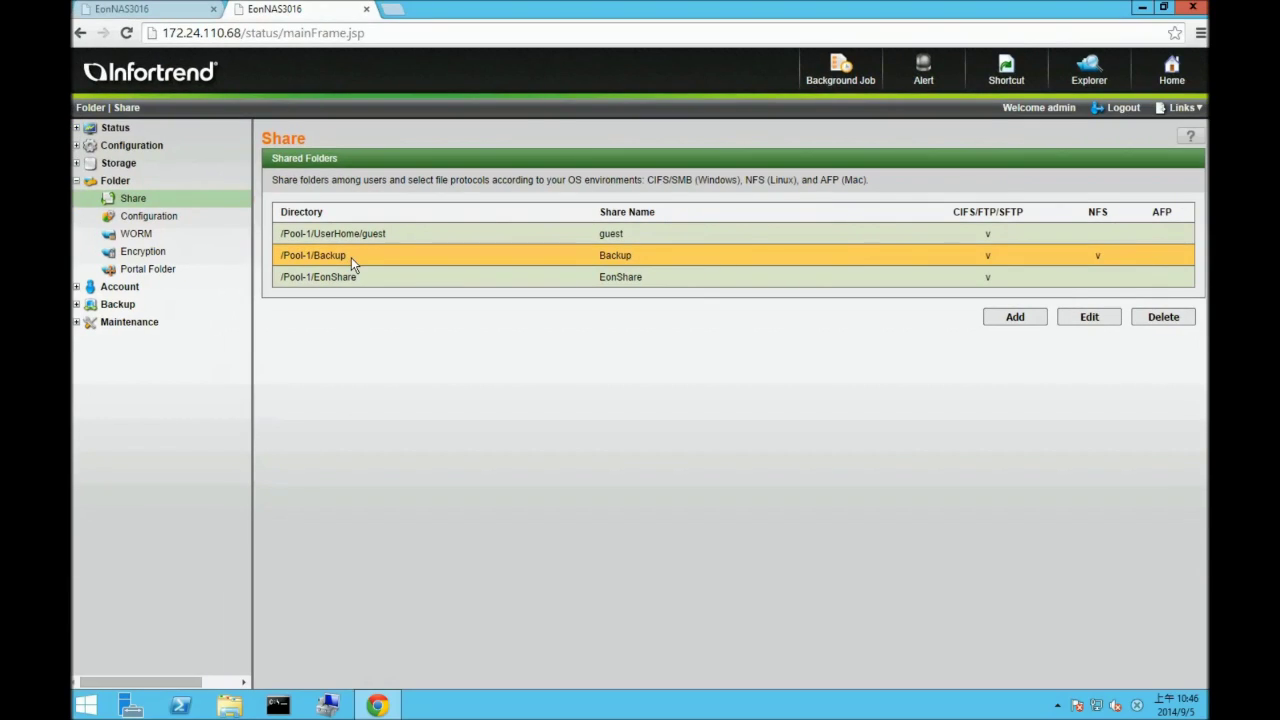
- Open the A_RR_demo and B_RR_demo network locations in side-by-side Explorer windows
{"action": "left_click", "coordinate": [1142, 8]}
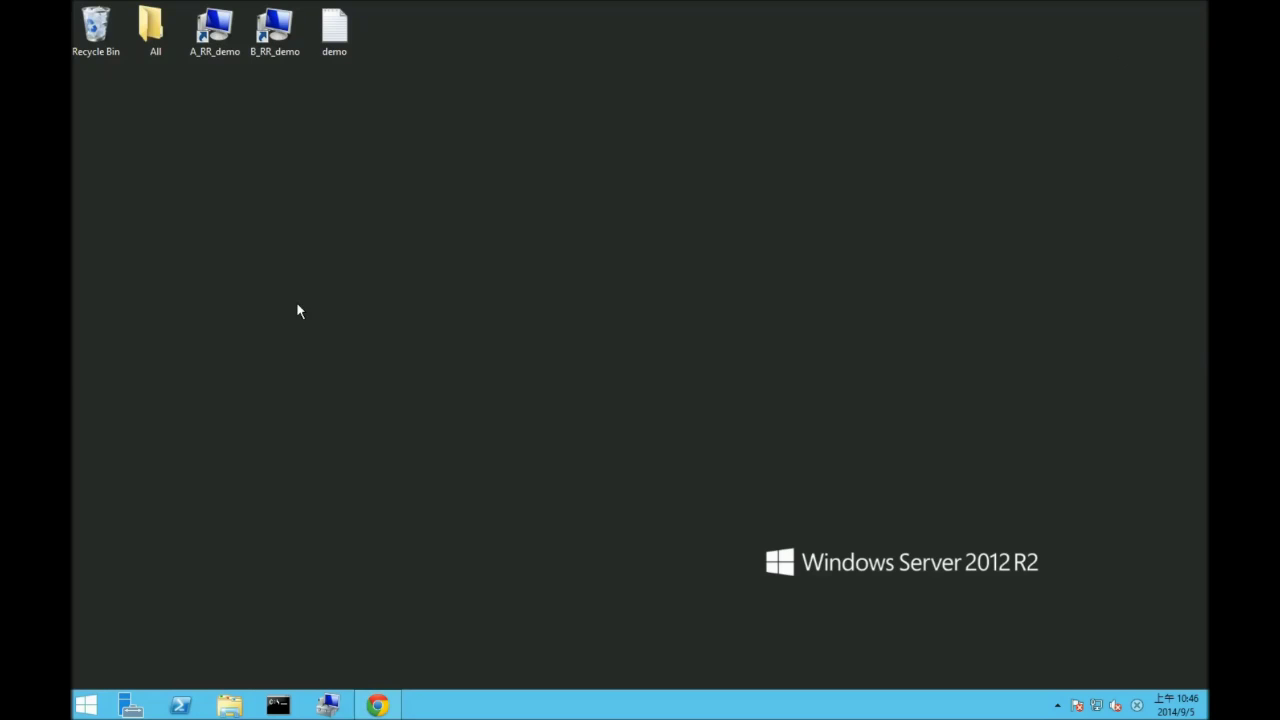
{"action": "double_click", "coordinate": [206, 58]}
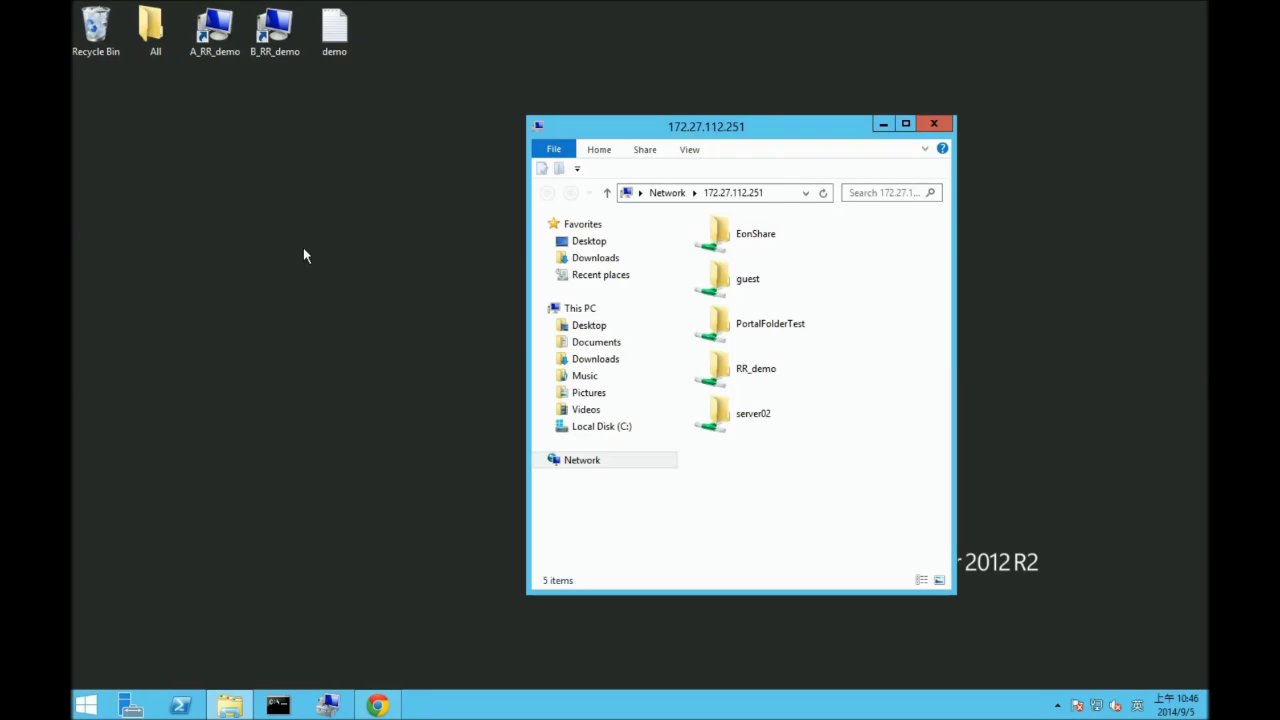
{"action": "left_click_drag", "start_coordinate": [650, 136], "coordinate": [798, 132]}
{"action": "double_click", "coordinate": [257, 45]}
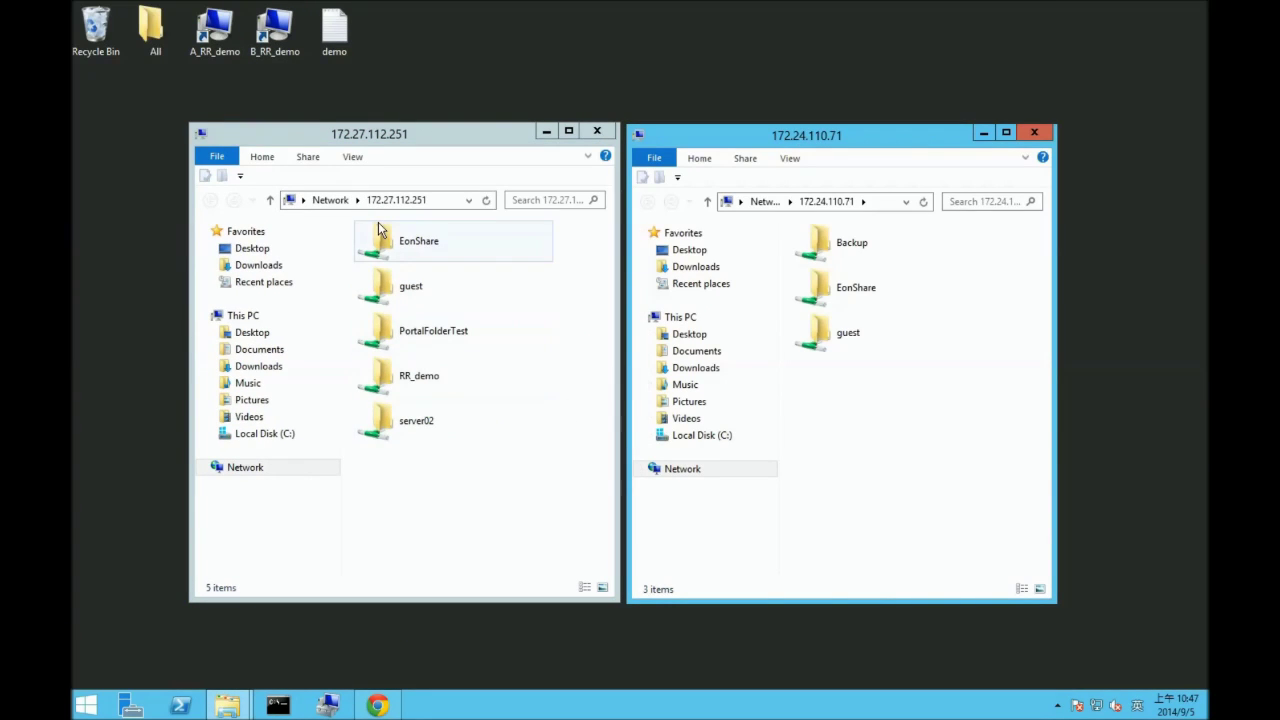
- Open the empty RR_demo and Backup share folders, then open the demo text file
{"action": "left_click", "coordinate": [421, 381]}
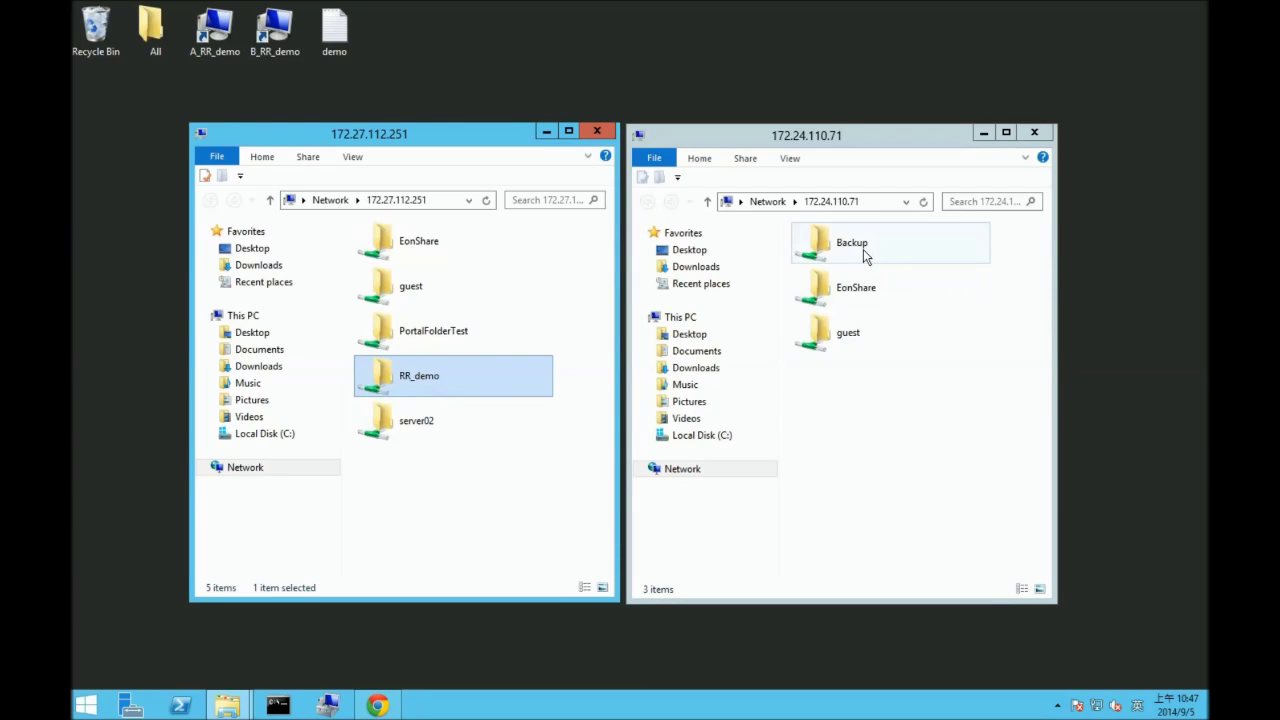
{"action": "left_click", "coordinate": [851, 262]}
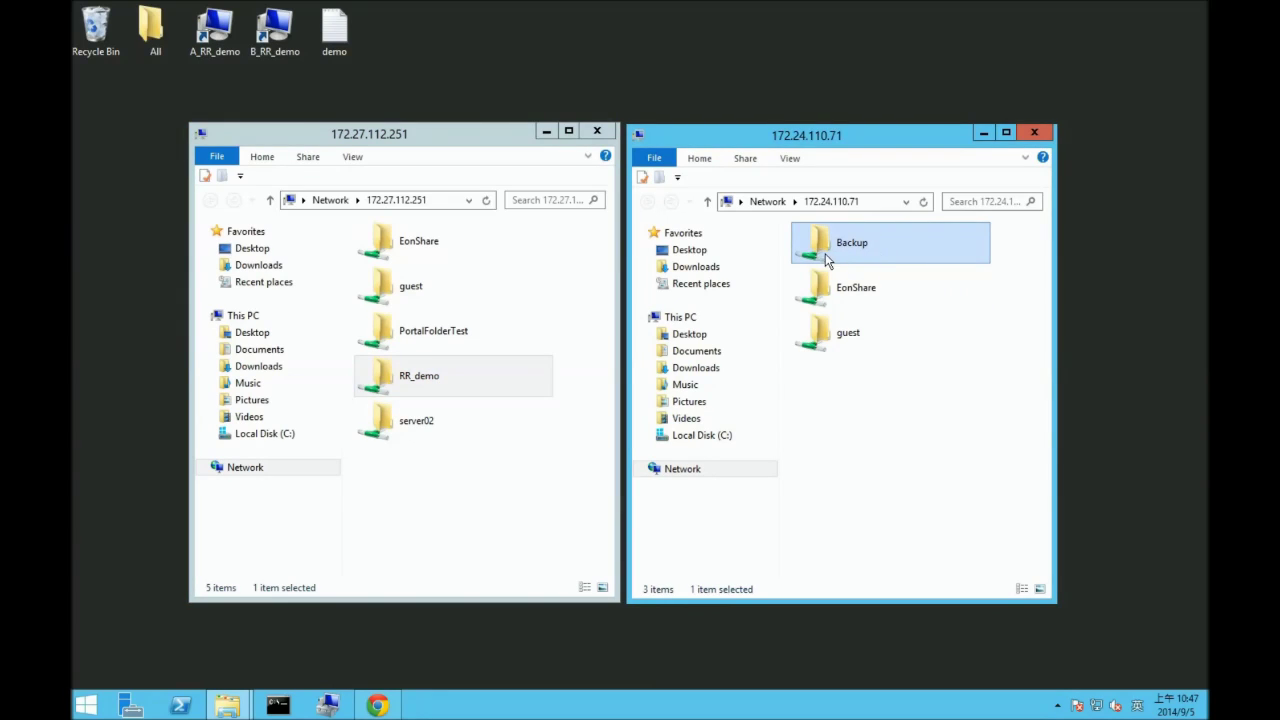
{"action": "left_click", "coordinate": [500, 396]}
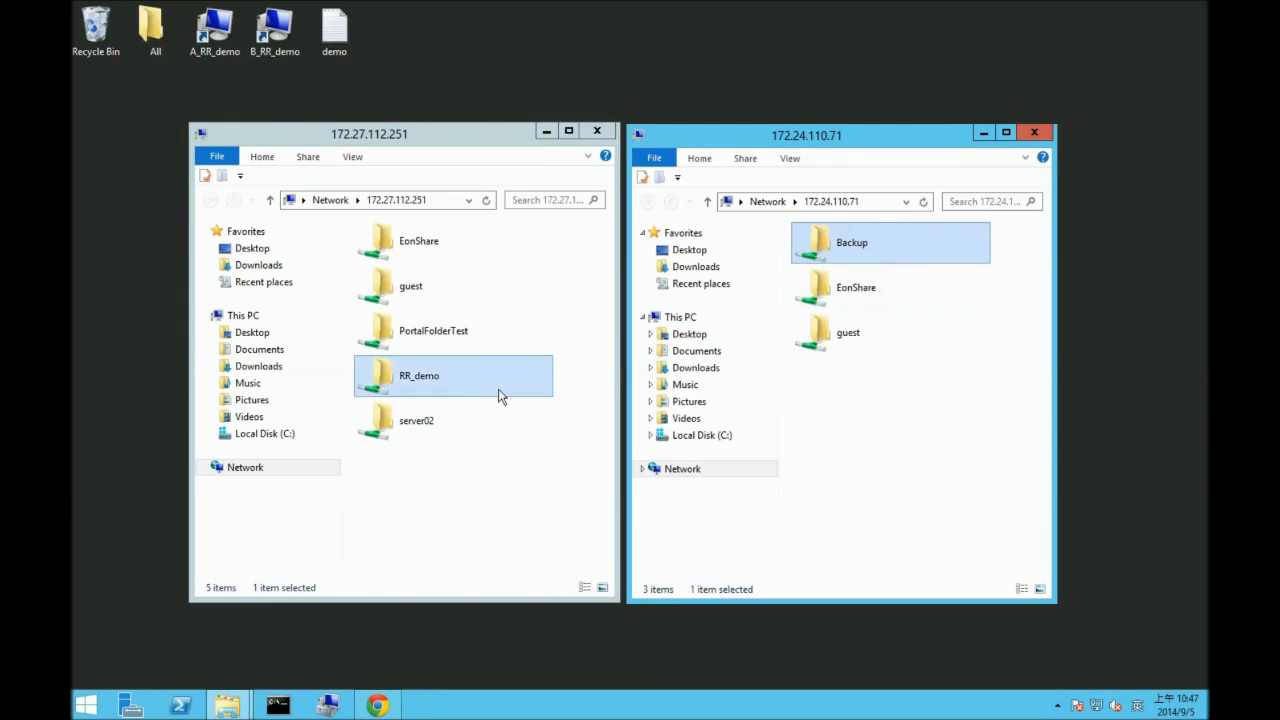
{"action": "double_click", "coordinate": [450, 380]}
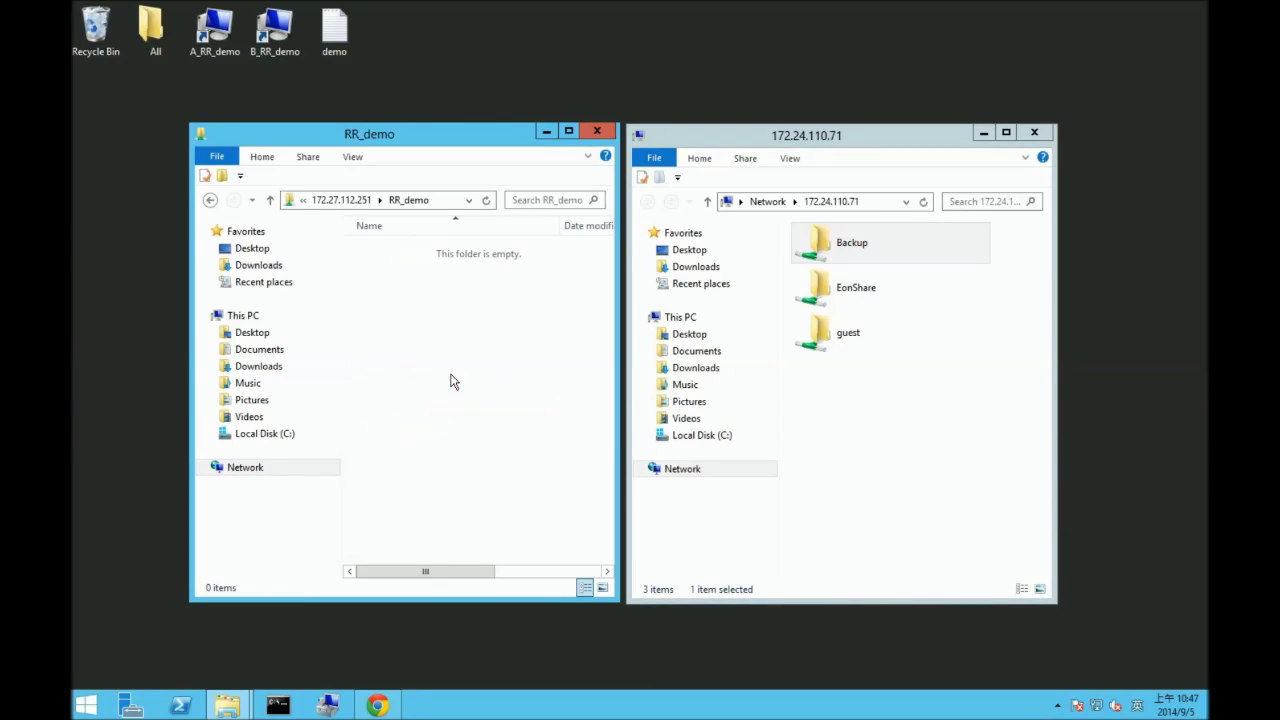
{"action": "double_click", "coordinate": [875, 241]}
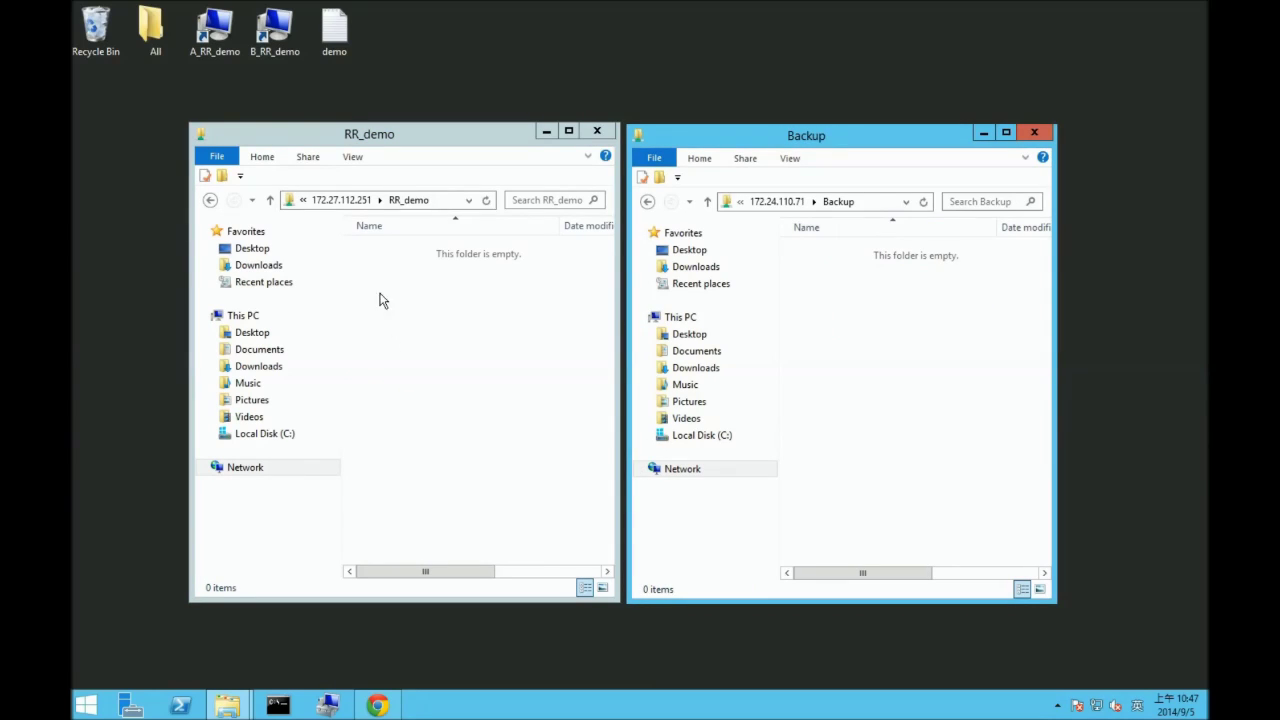
{"action": "double_click", "coordinate": [332, 52]}
- Write 'RR_demo' into the demo file in Notepad, save and close it
{"action": "type", "text": "R"}
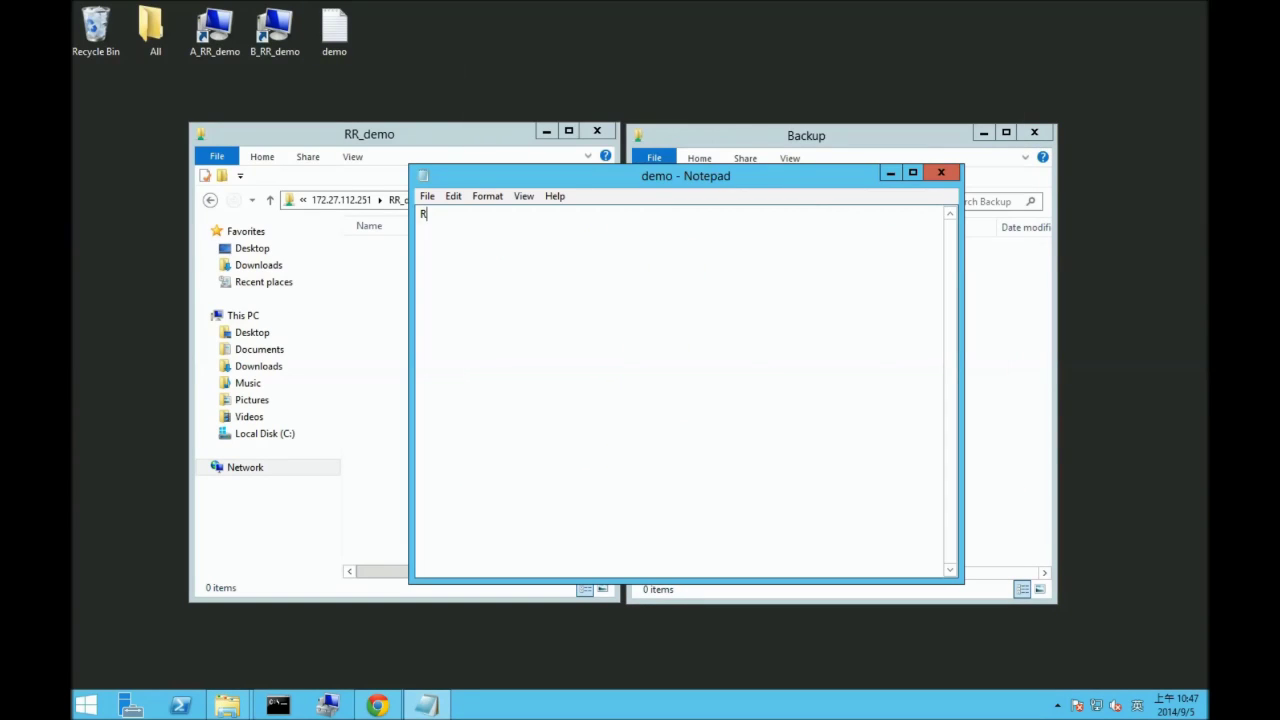
{"action": "type", "text": "R_demo"}
{"action": "left_click", "coordinate": [427, 197]}
{"action": "left_click", "coordinate": [453, 250]}
{"action": "left_click", "coordinate": [941, 172]}
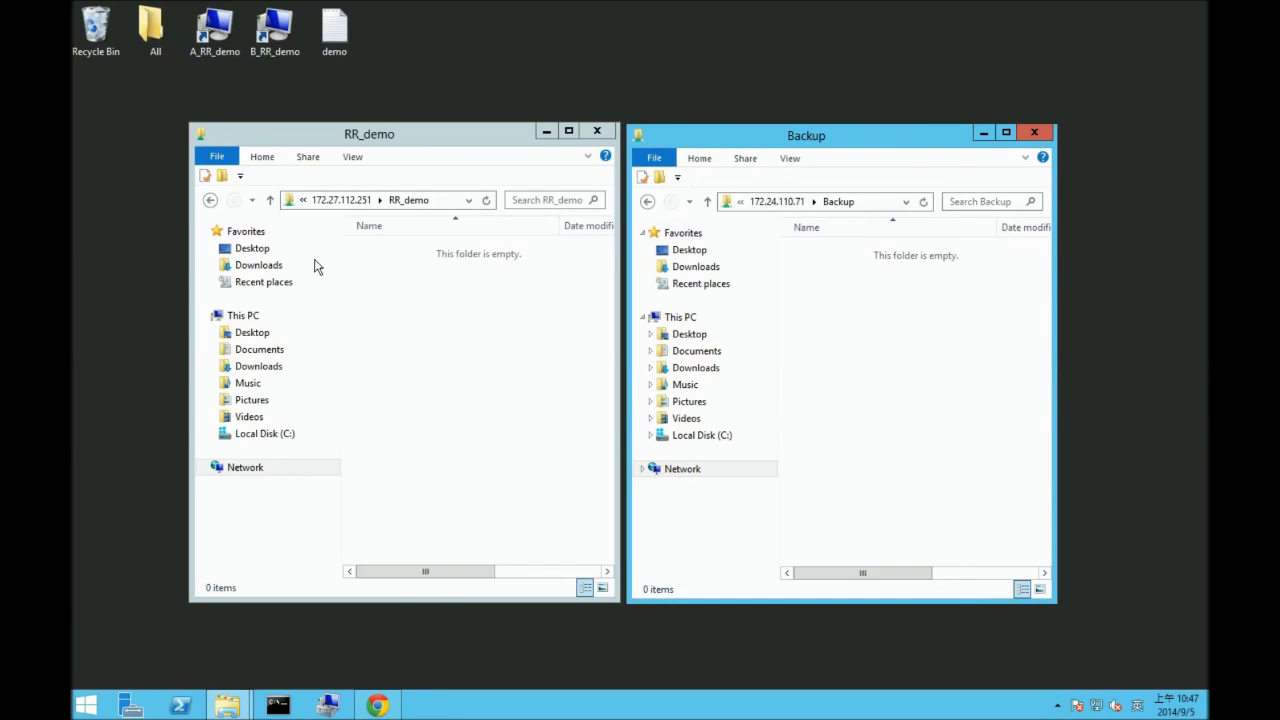
- Copy the demo file into the RR_demo share and return both windows to the share lists
{"action": "left_click_drag", "start_coordinate": [334, 32], "coordinate": [439, 334]}
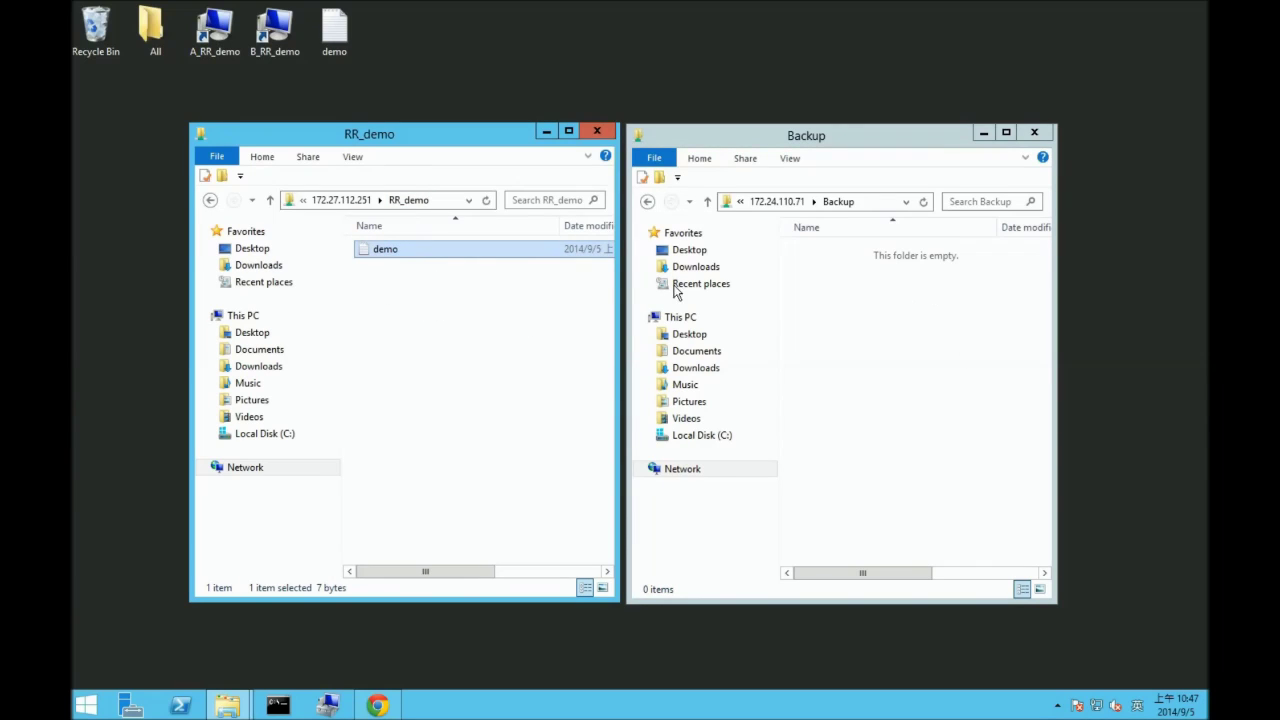
{"action": "left_click", "coordinate": [647, 201]}
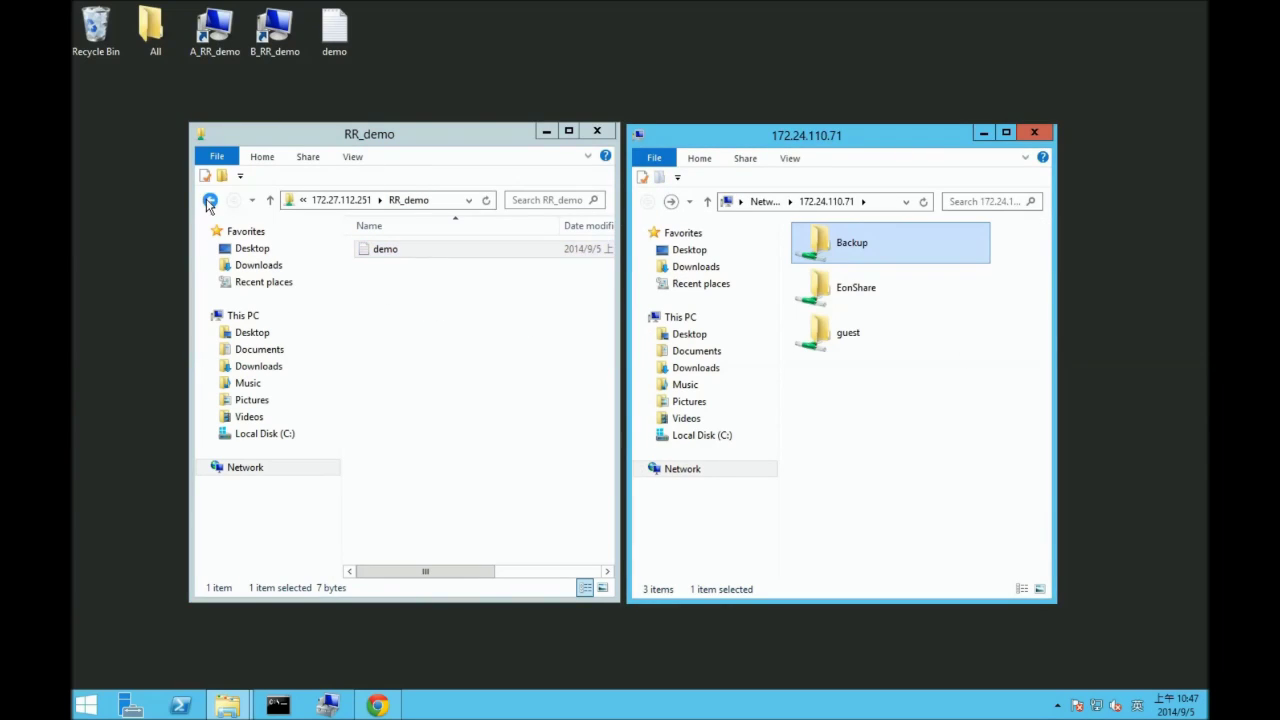
{"action": "left_click", "coordinate": [210, 200]}
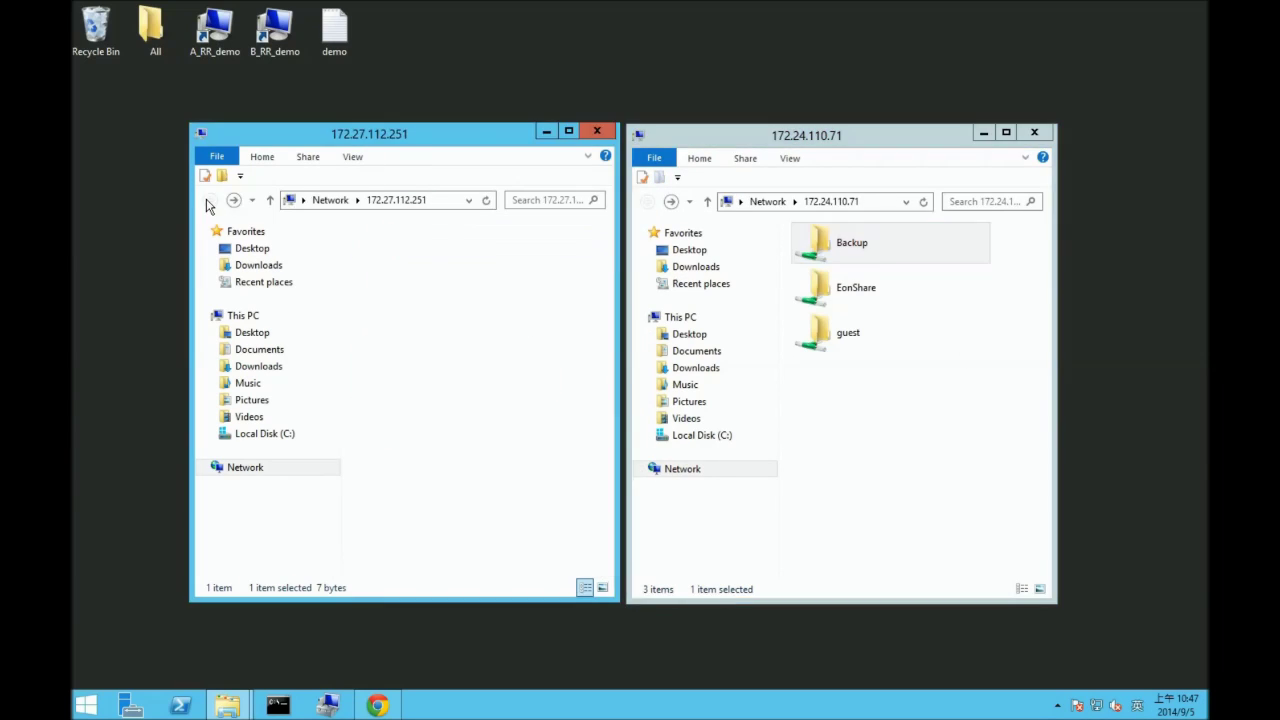
{"action": "left_click", "coordinate": [377, 705]}
- Create a new Backup > Remote Replication task with Select Folder as the backup source
{"action": "left_click", "coordinate": [141, 8]}
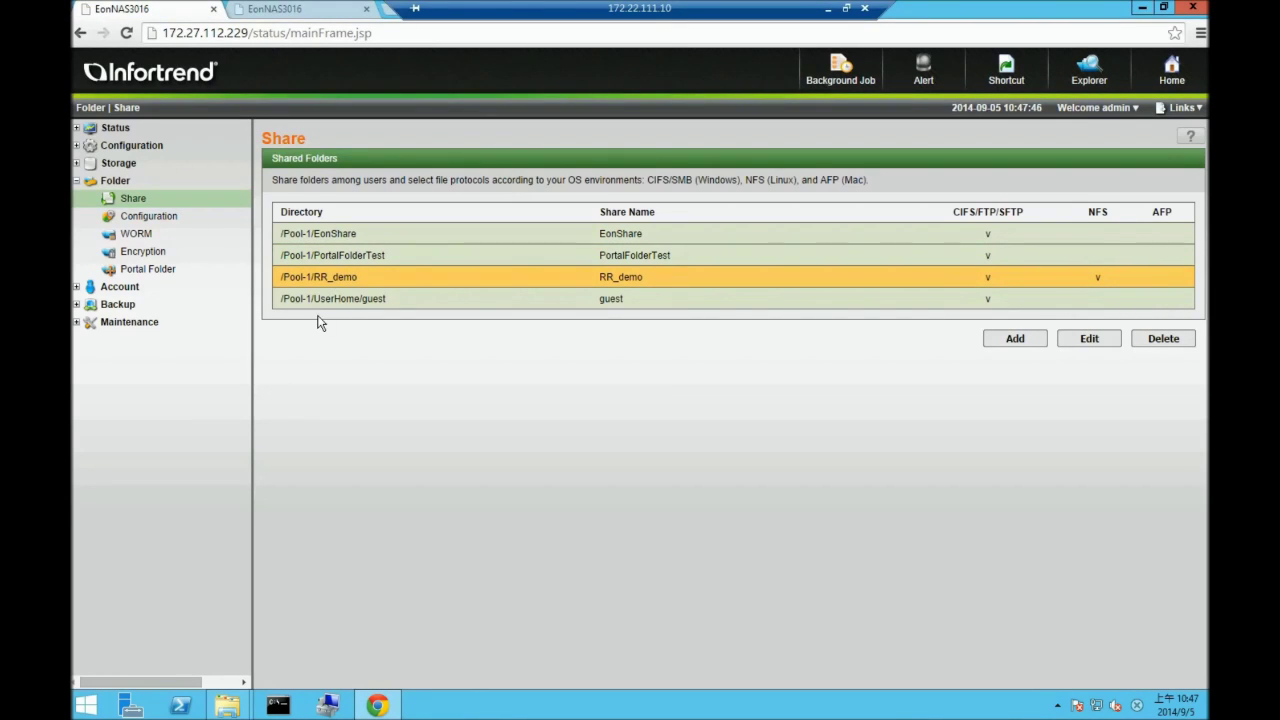
{"action": "left_click", "coordinate": [117, 304]}
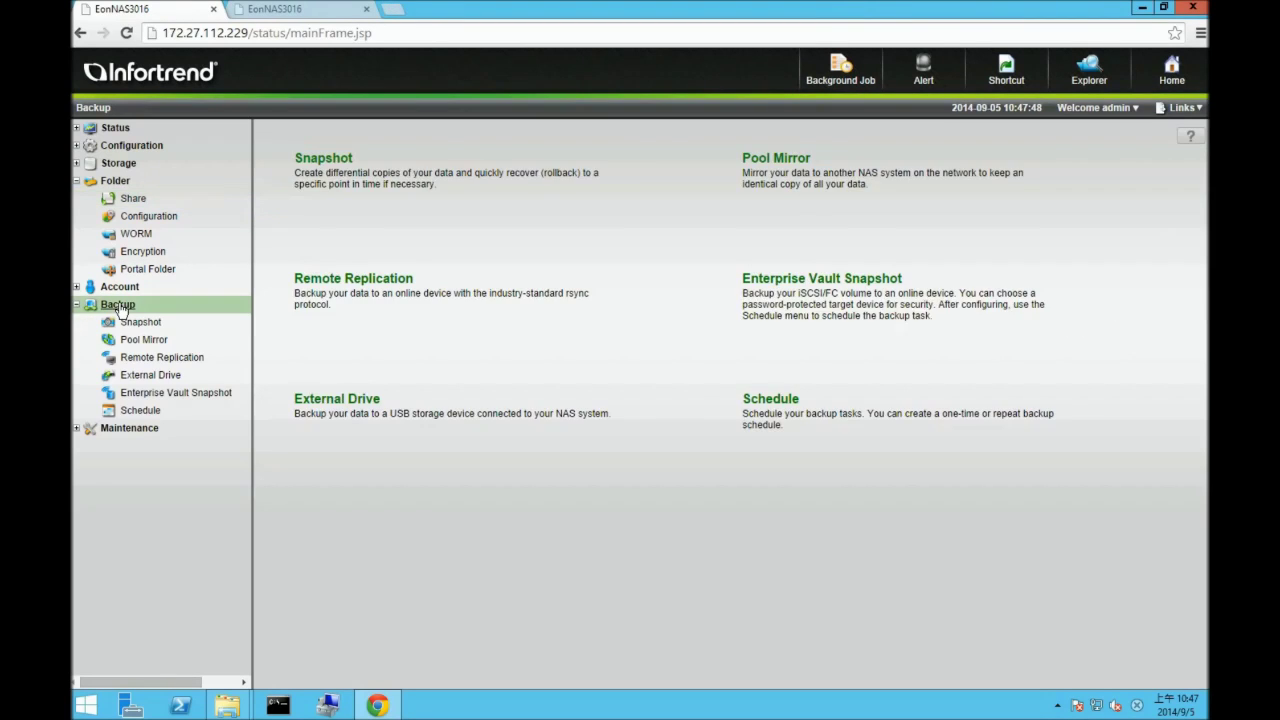
{"action": "left_click", "coordinate": [76, 181]}
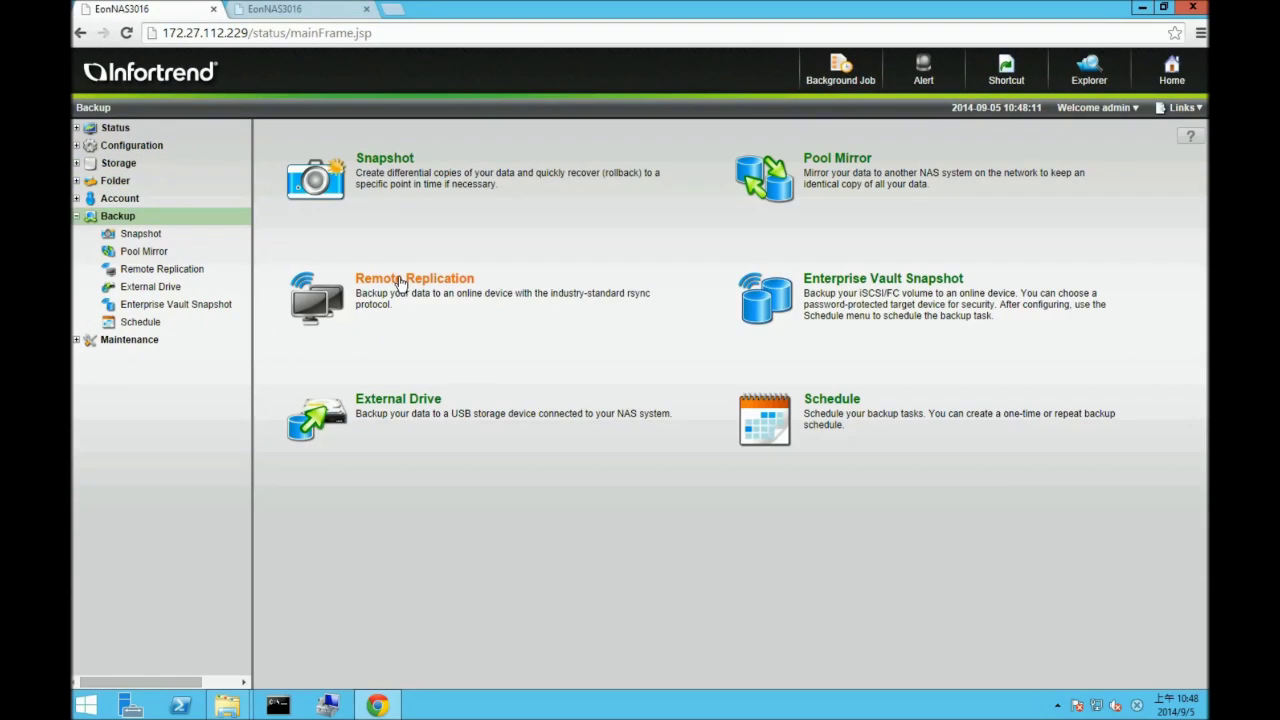
{"action": "left_click", "coordinate": [396, 284]}
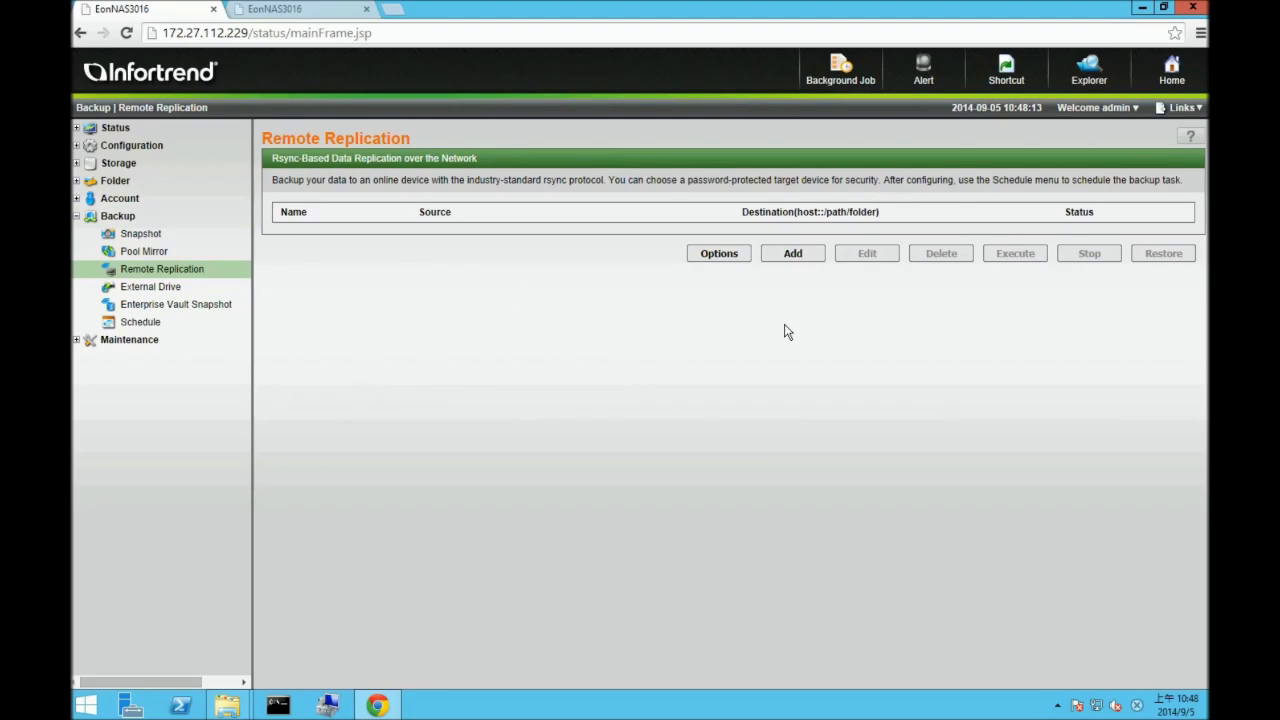
{"action": "left_click", "coordinate": [792, 254]}
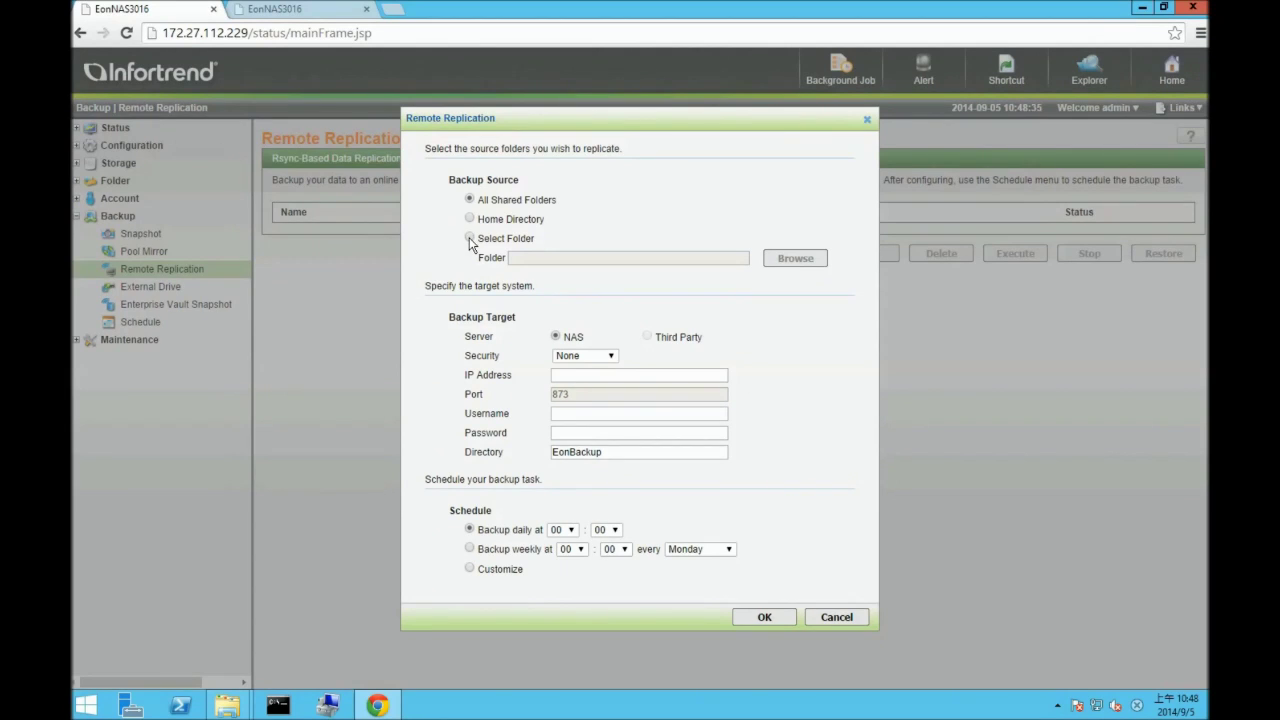
{"action": "left_click", "coordinate": [469, 239]}
- Browse into Pool-1 and choose RR_demo as the replication source folder
{"action": "left_click", "coordinate": [779, 258]}
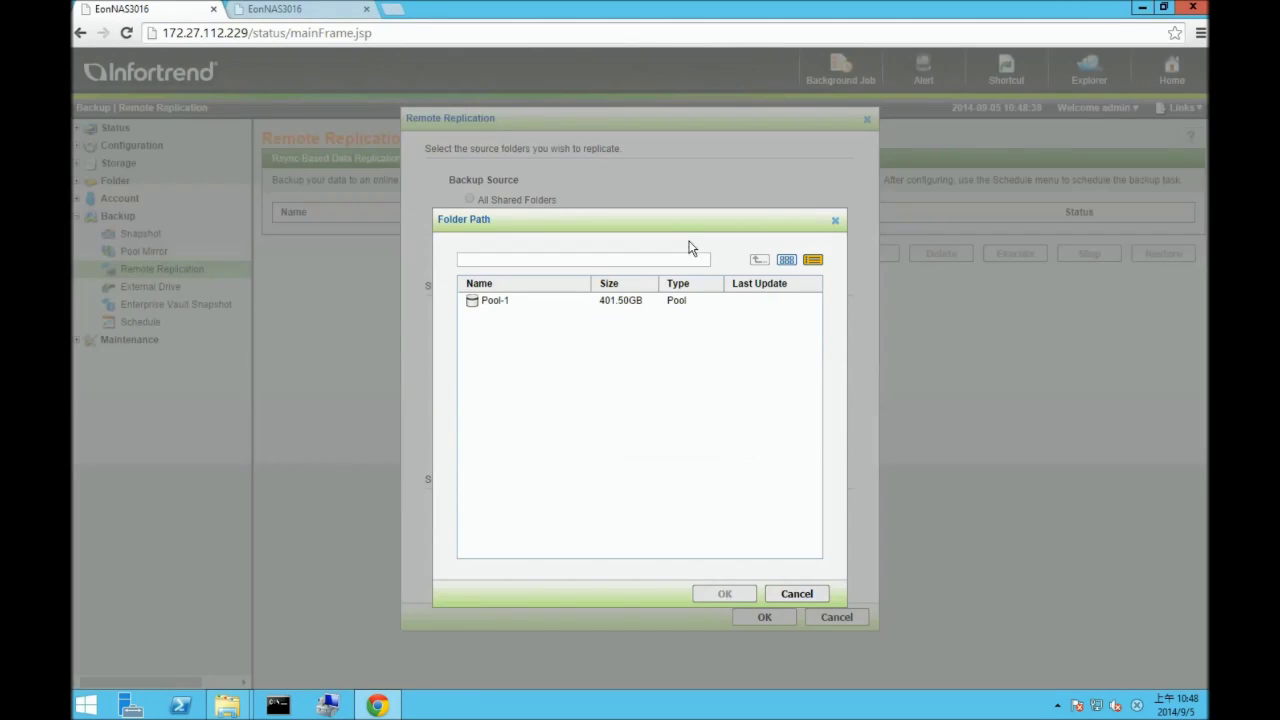
{"action": "double_click", "coordinate": [500, 300]}
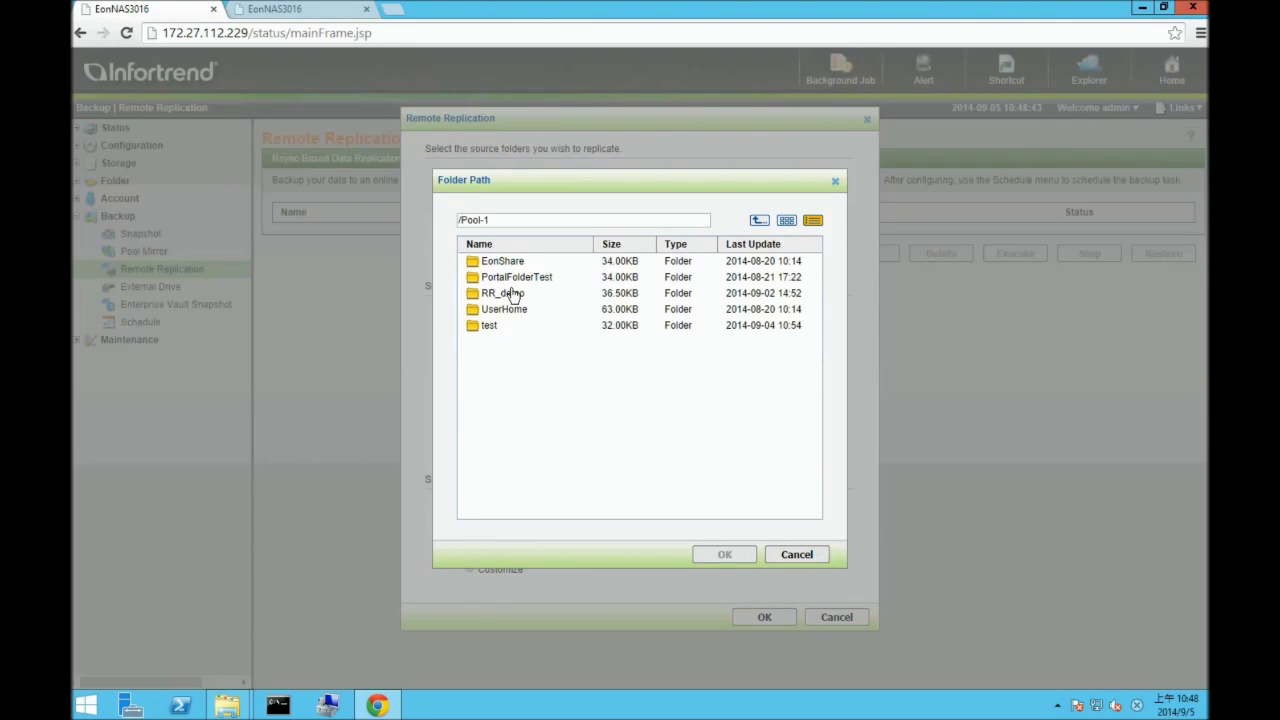
{"action": "left_click", "coordinate": [516, 296]}
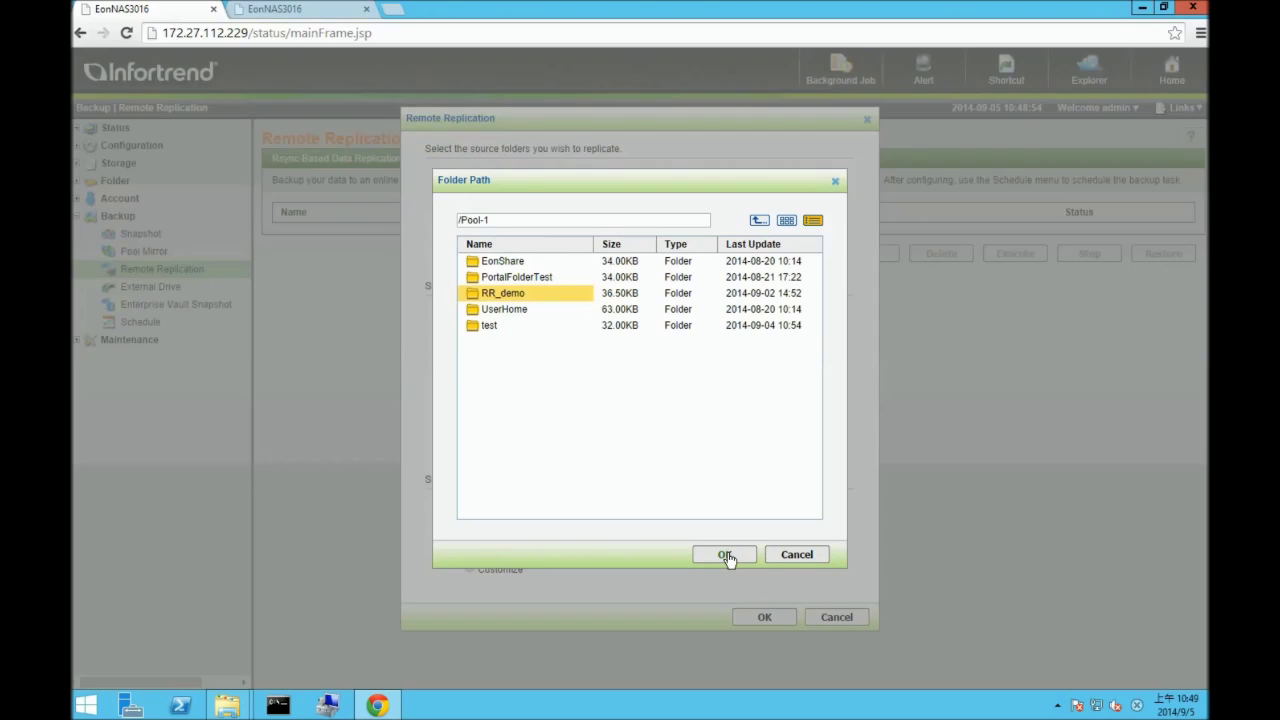
{"action": "left_click", "coordinate": [726, 555]}
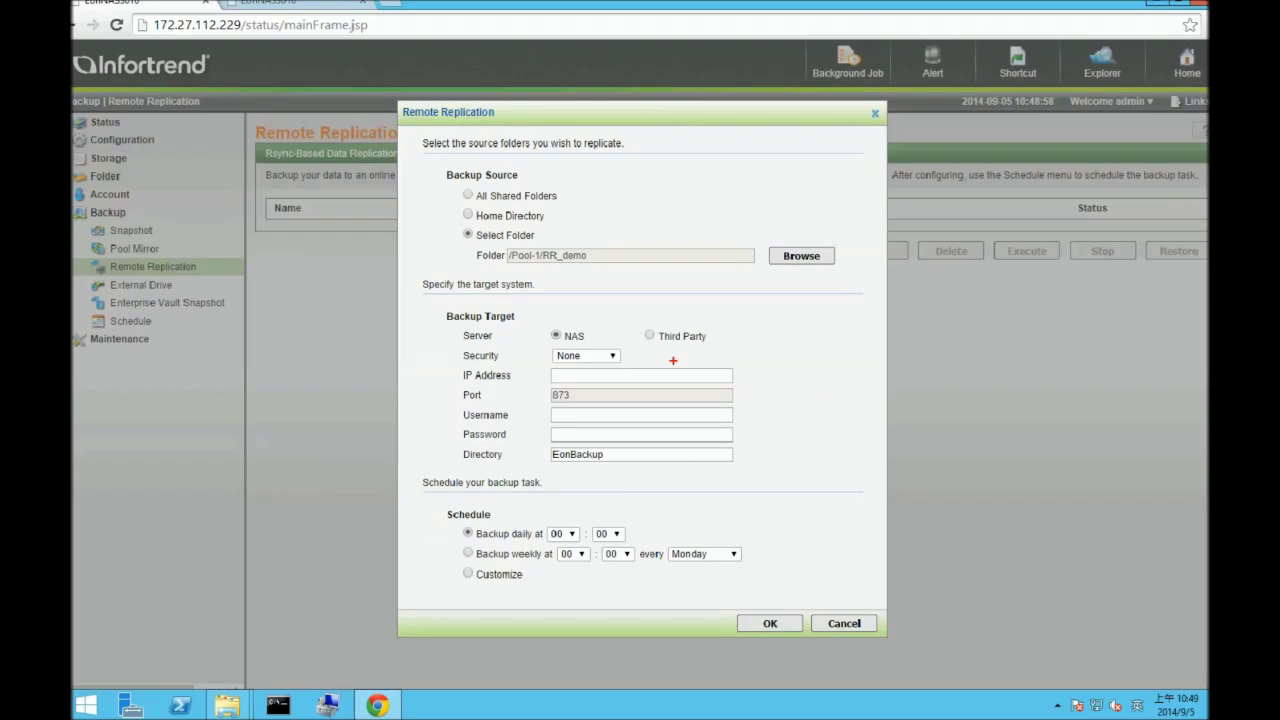
- Set Security to None and enter target 172.24.110.71 with the administrator username and password
{"action": "left_click", "coordinate": [611, 358]}
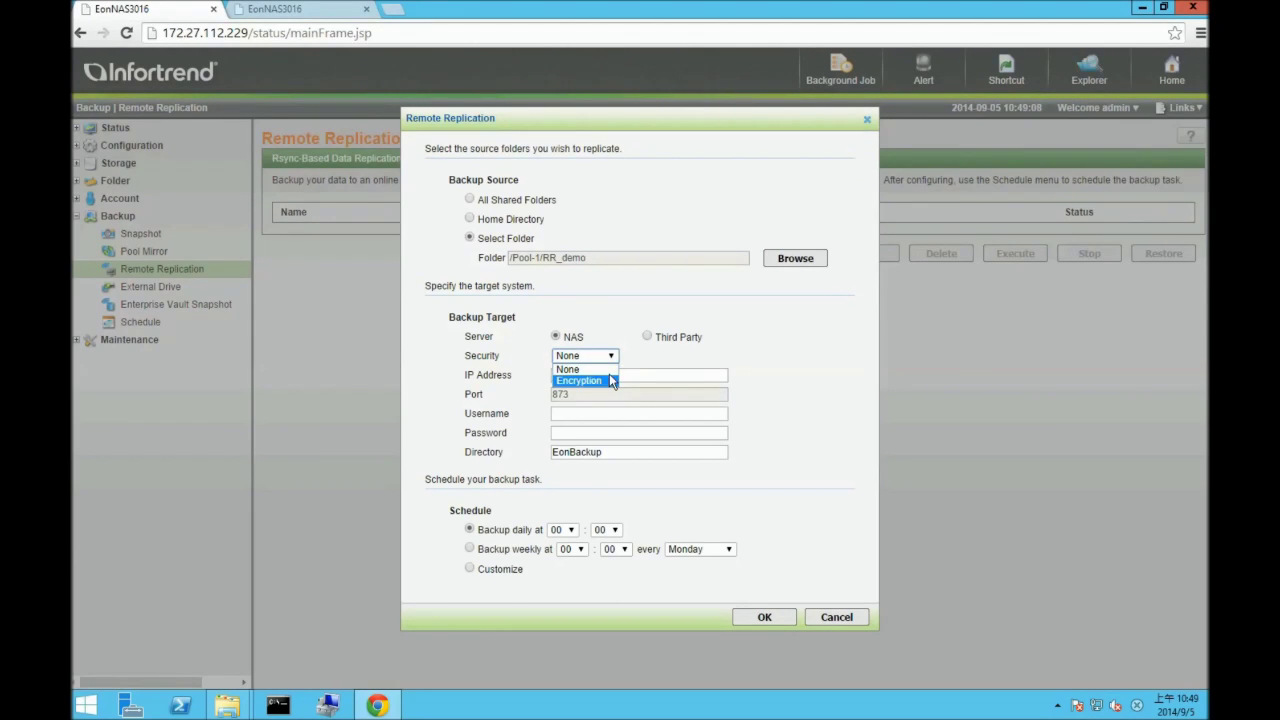
{"action": "left_click", "coordinate": [610, 370]}
{"action": "left_click", "coordinate": [610, 375]}
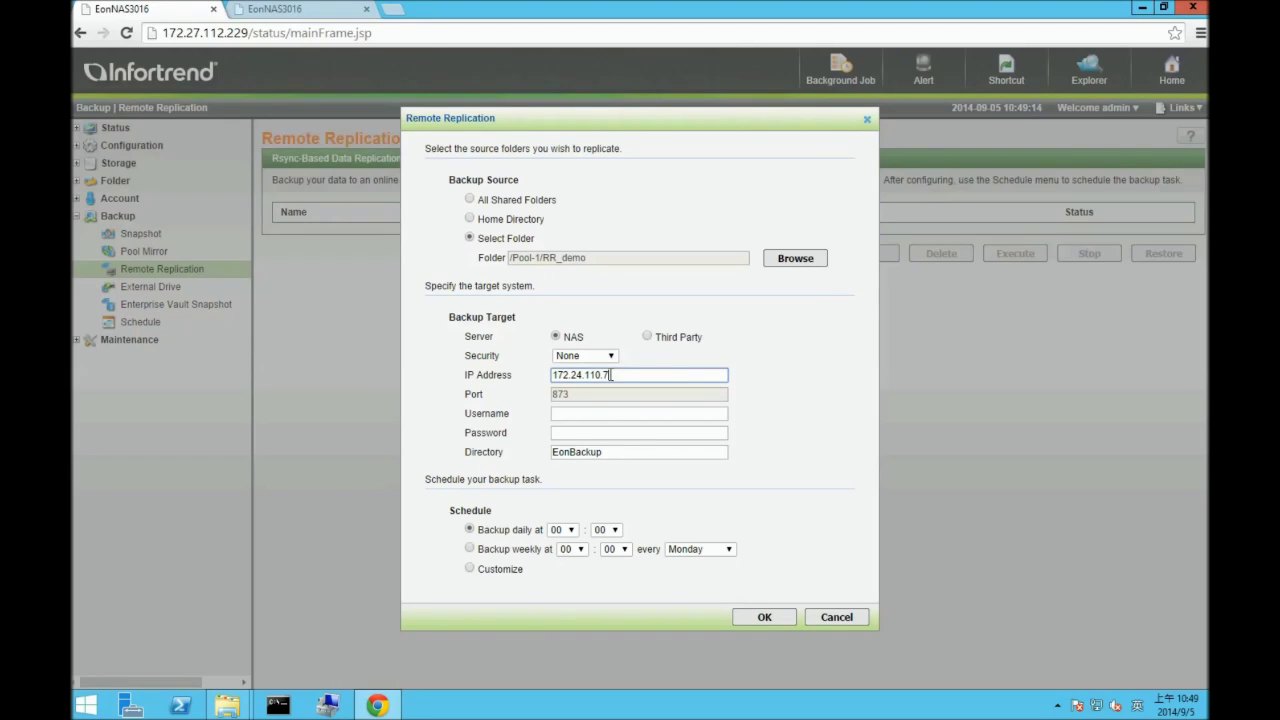
{"action": "type", "text": "172.24.110.71"}
{"action": "left_click", "coordinate": [603, 414]}
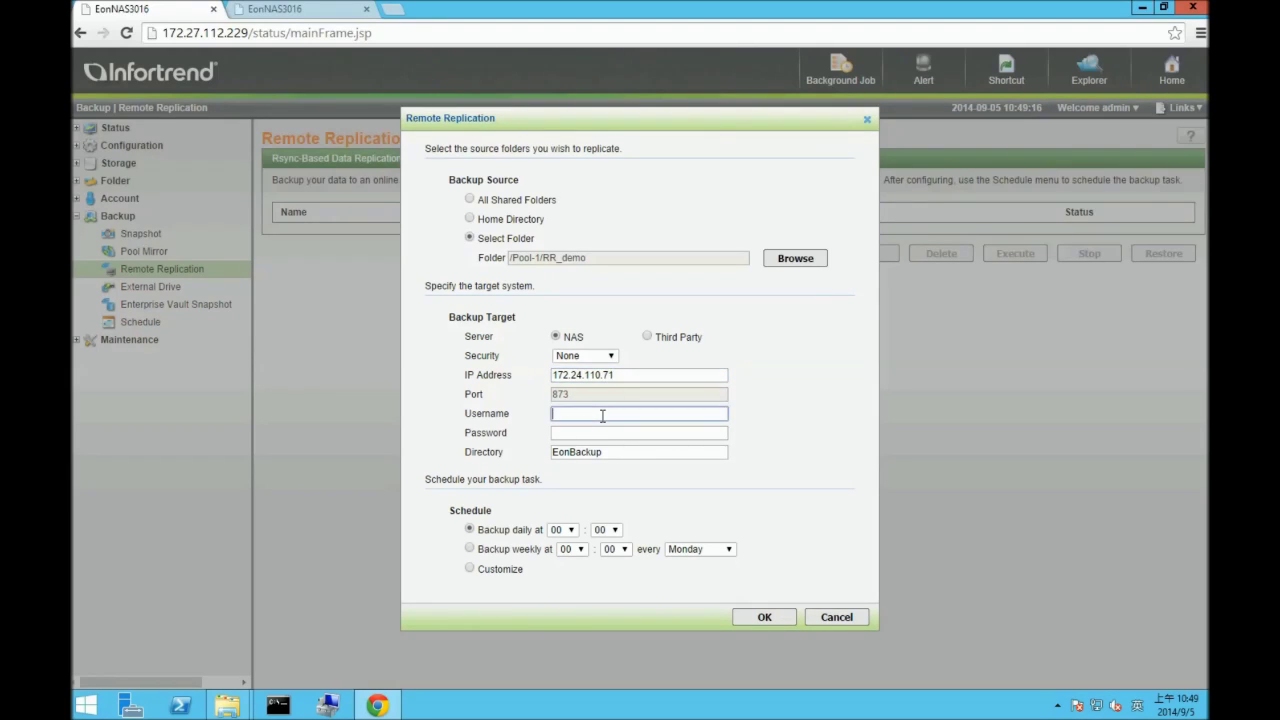
{"action": "type", "text": "admin"}
{"action": "key", "text": "Tab"}
{"action": "type", "text": "a"}
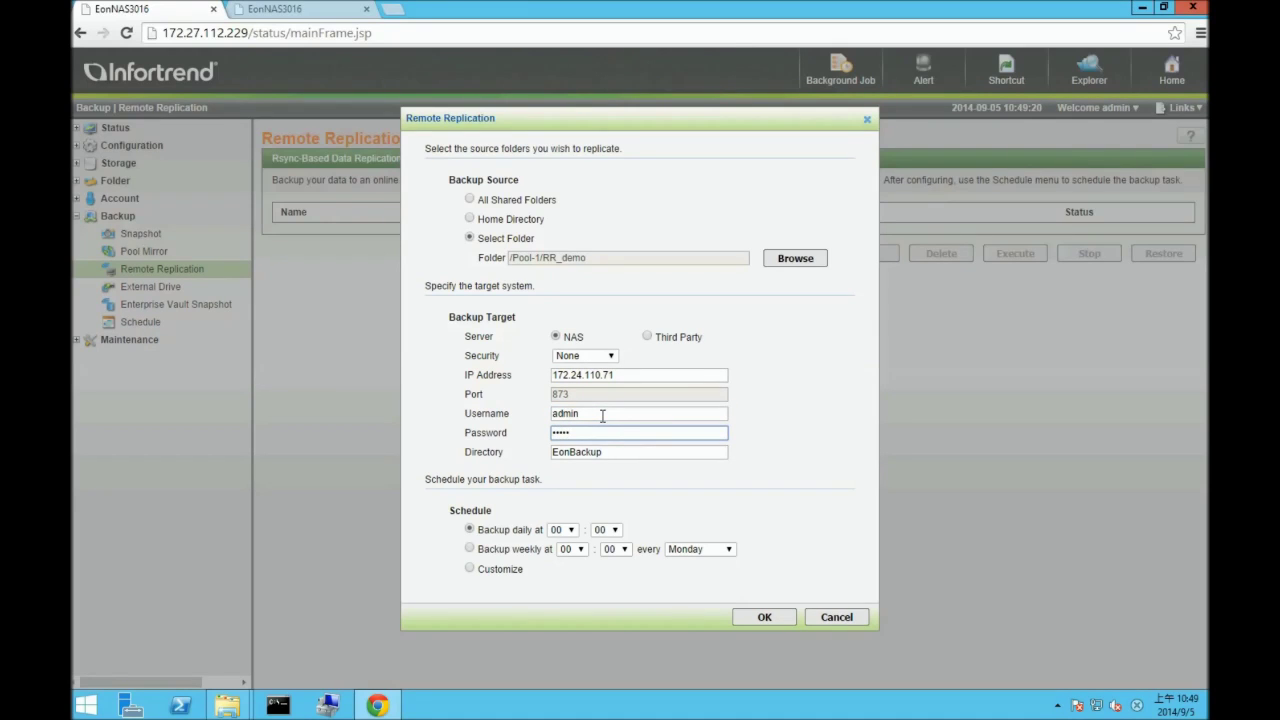
{"action": "left_click", "coordinate": [615, 454]}
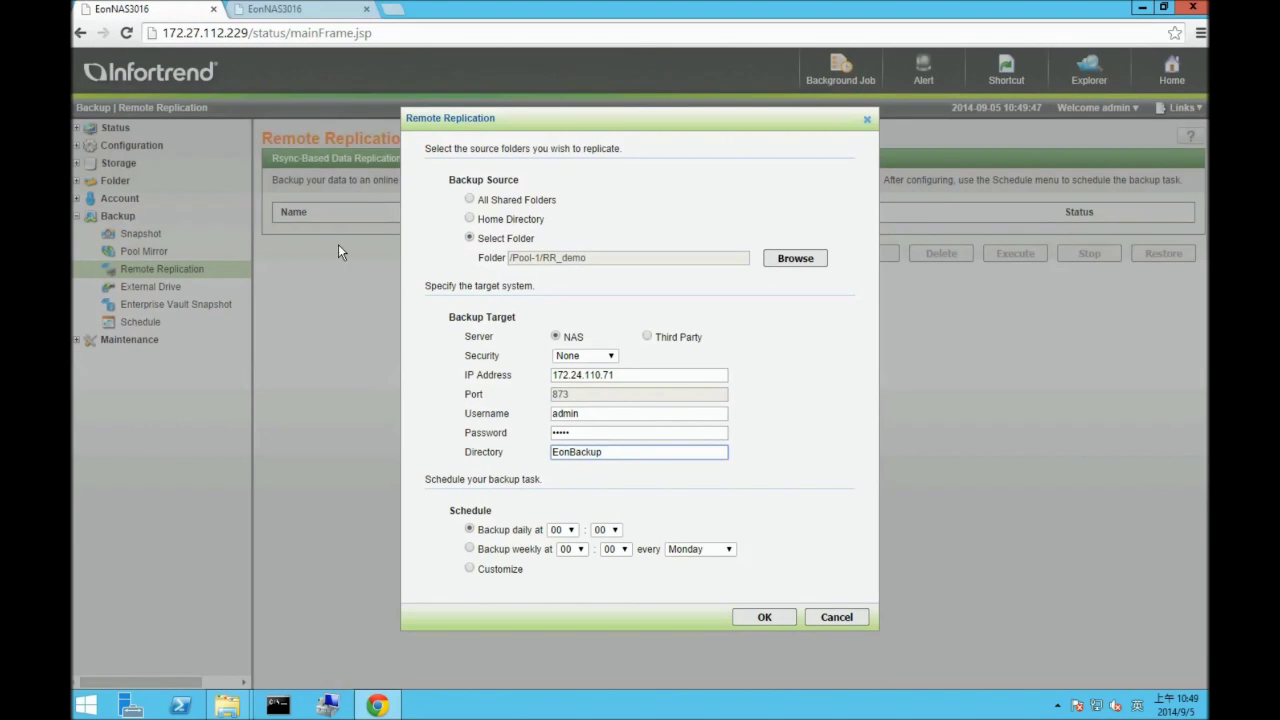
- Set the target directory to Backup, choose a Customize schedule, and confirm the settings
{"action": "left_click", "coordinate": [272, 9]}
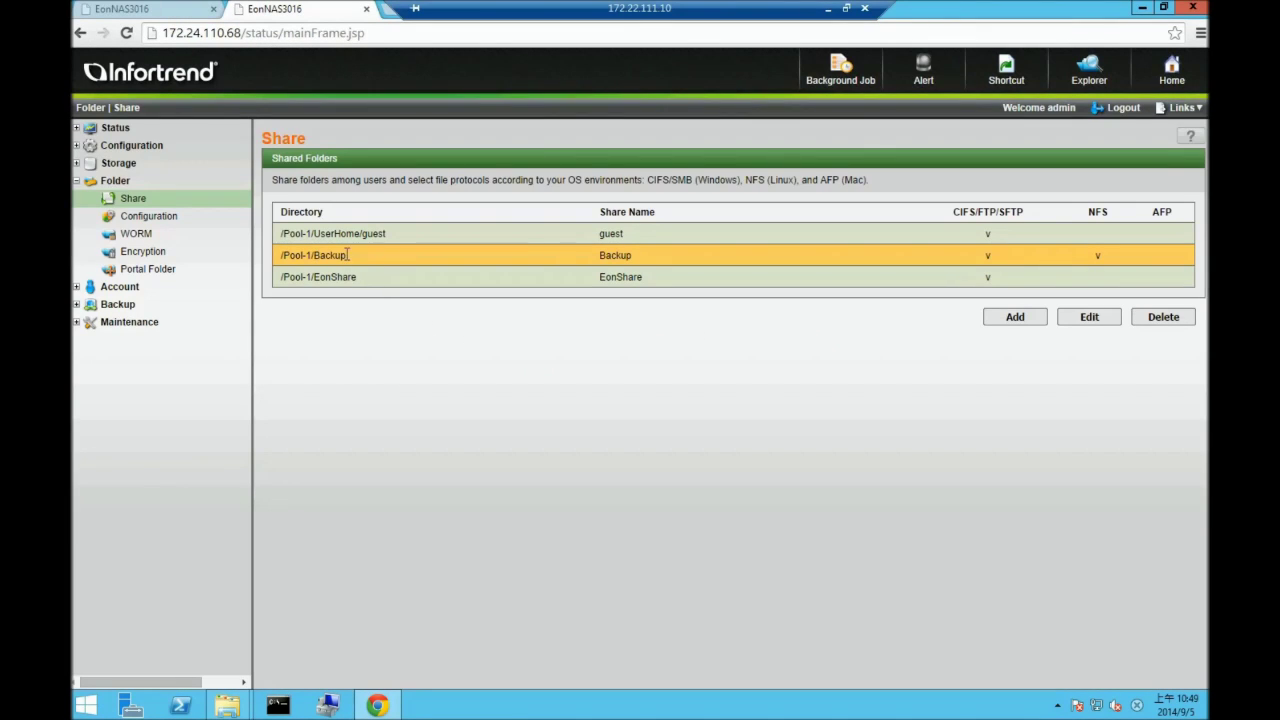
{"action": "left_click", "coordinate": [118, 9]}
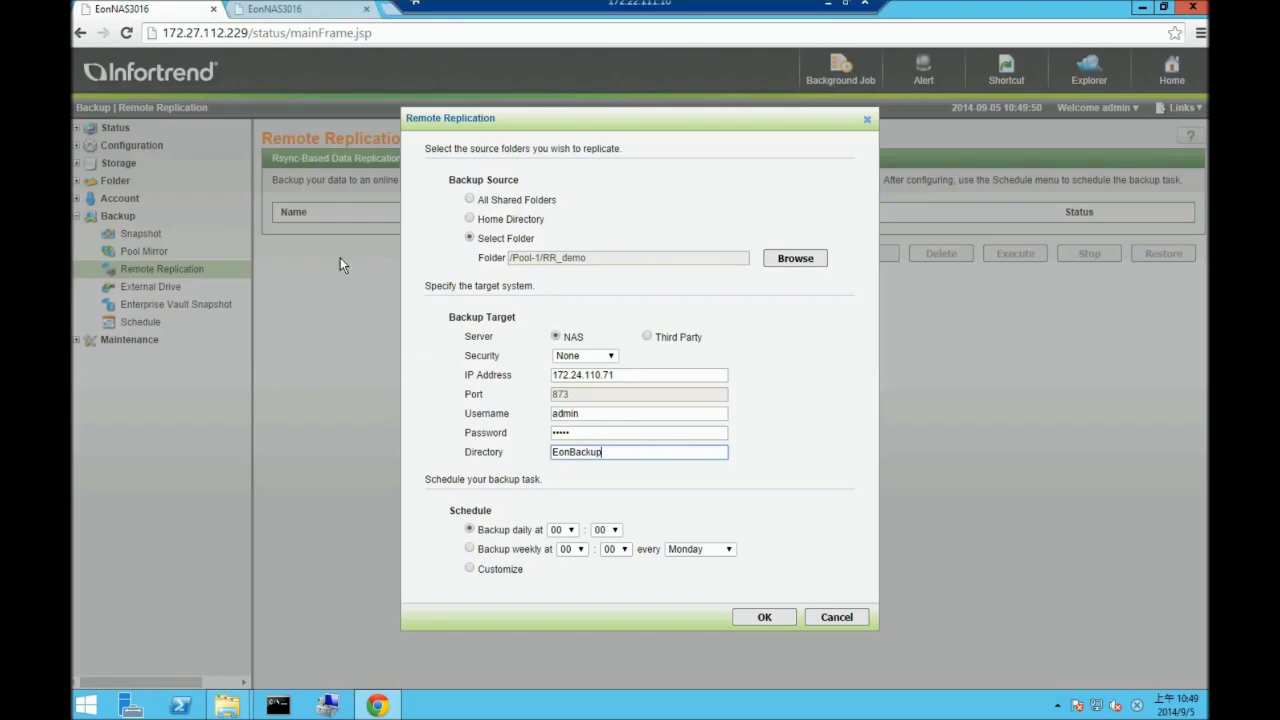
{"action": "key", "text": "ctrl+a"}
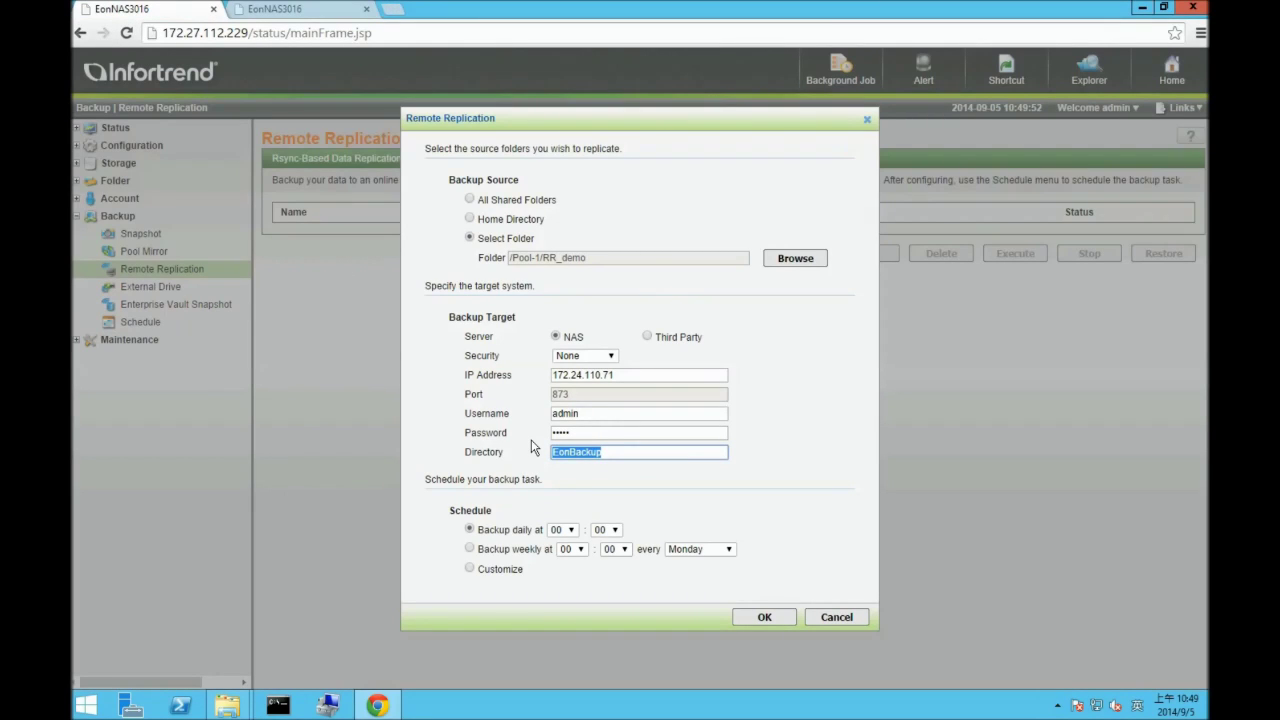
{"action": "type", "text": "B"}
{"action": "left_click", "coordinate": [622, 491]}
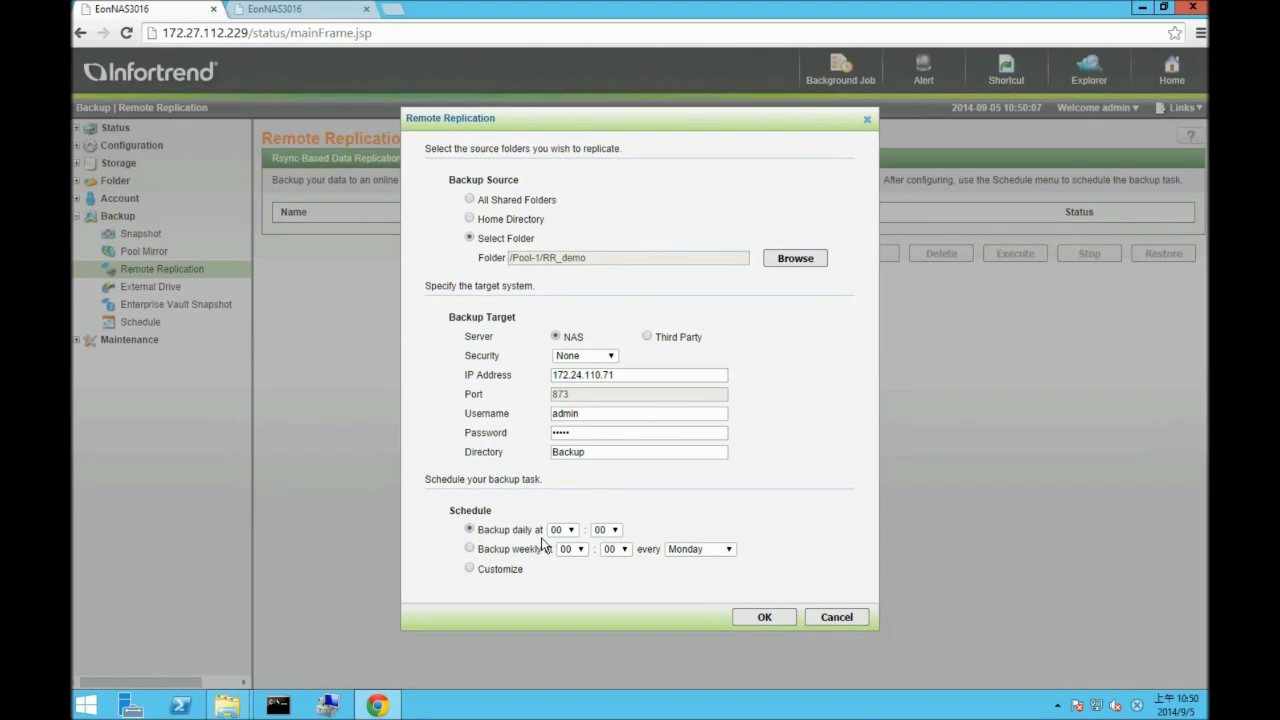
{"action": "left_click", "coordinate": [470, 568]}
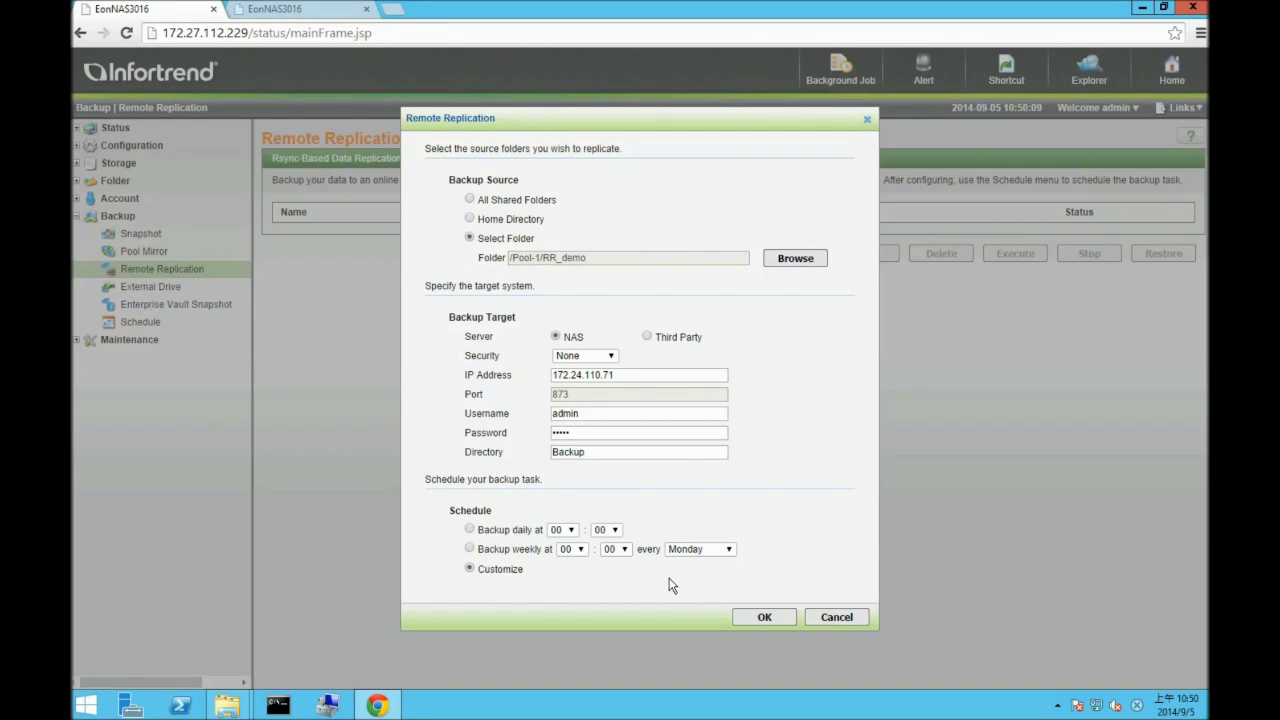
{"action": "left_click", "coordinate": [747, 618]}
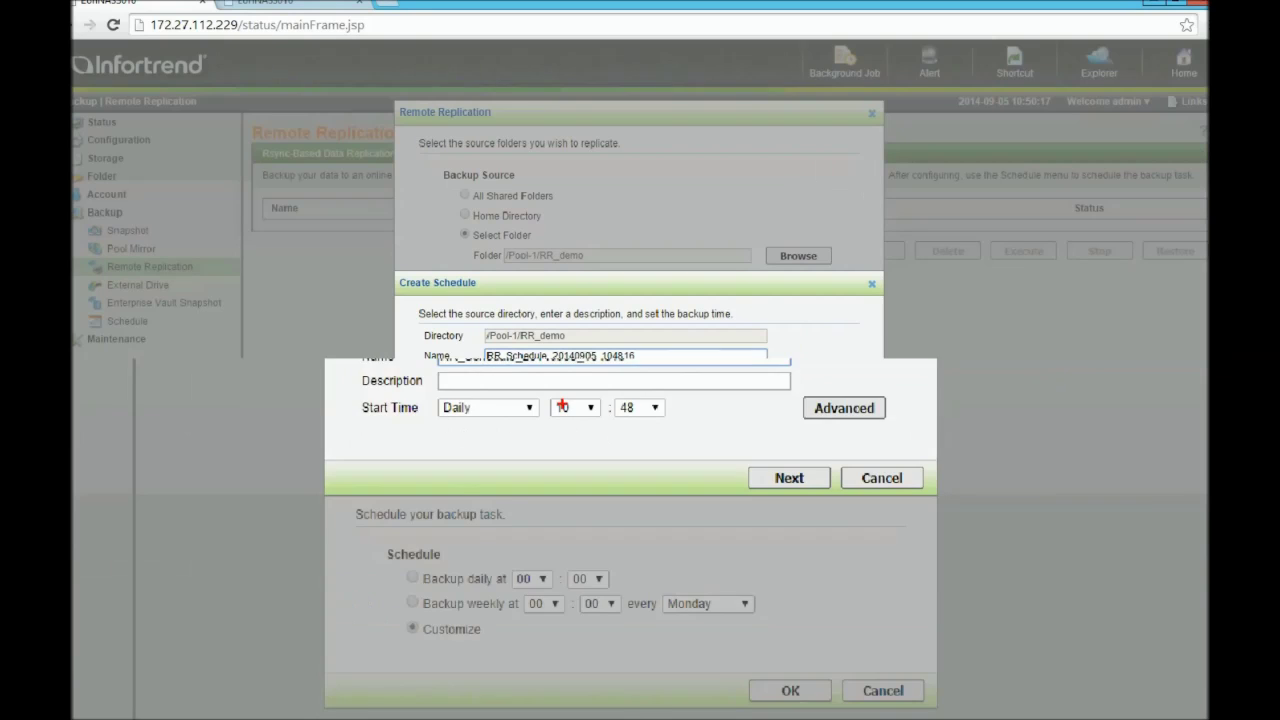
- Schedule the replication to run daily at 10:51 and confirm the task
{"action": "left_click", "coordinate": [561, 397]}
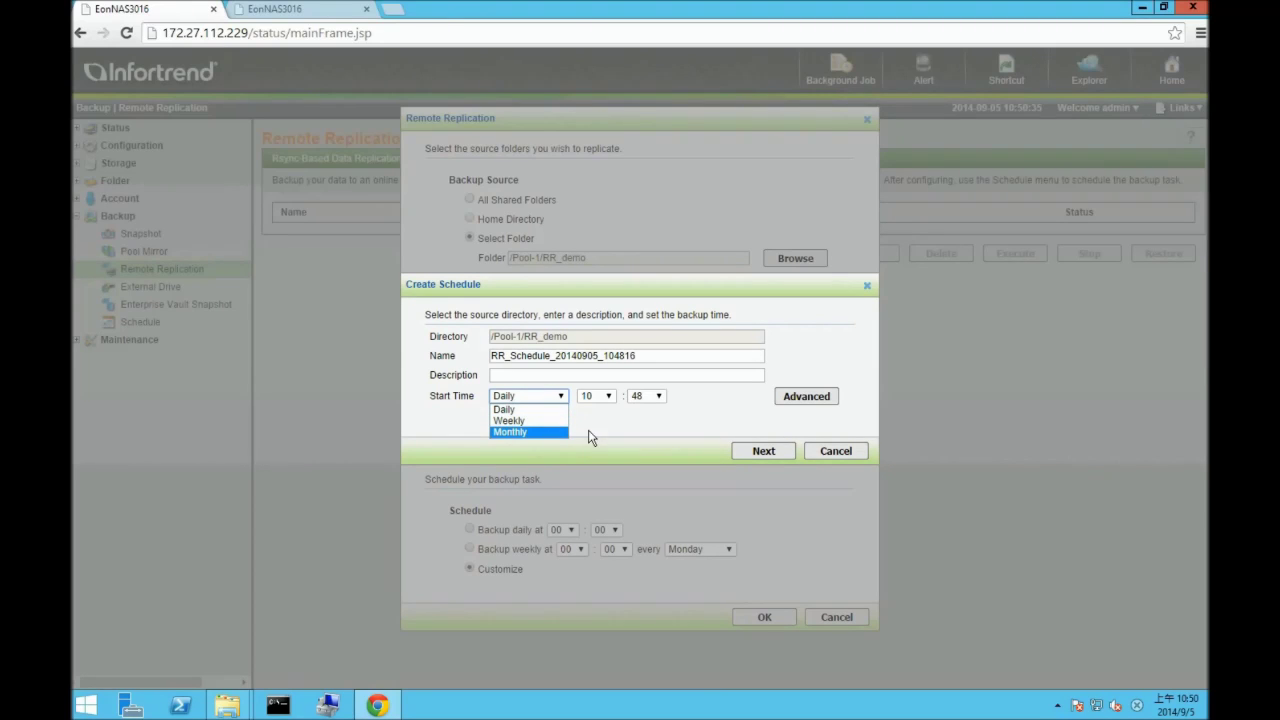
{"action": "left_click", "coordinate": [589, 430]}
{"action": "left_click", "coordinate": [650, 401]}
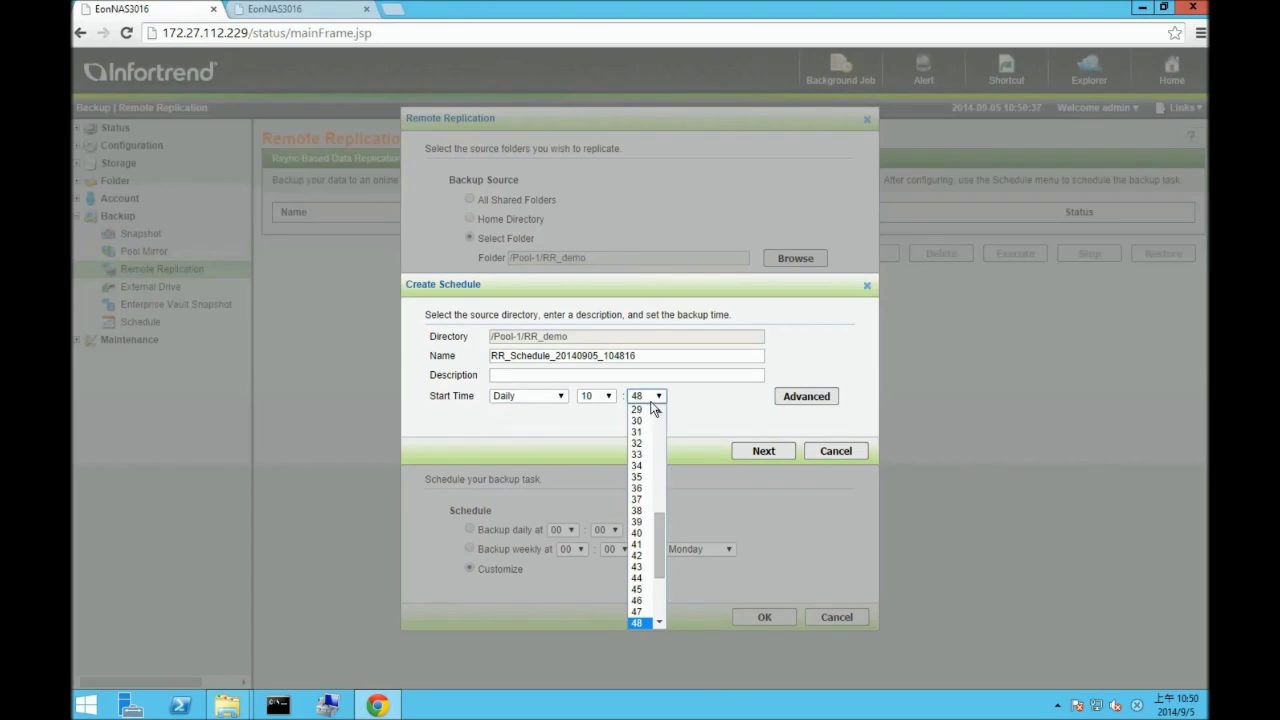
{"action": "left_click_drag", "start_coordinate": [662, 530], "coordinate": [663, 575]}
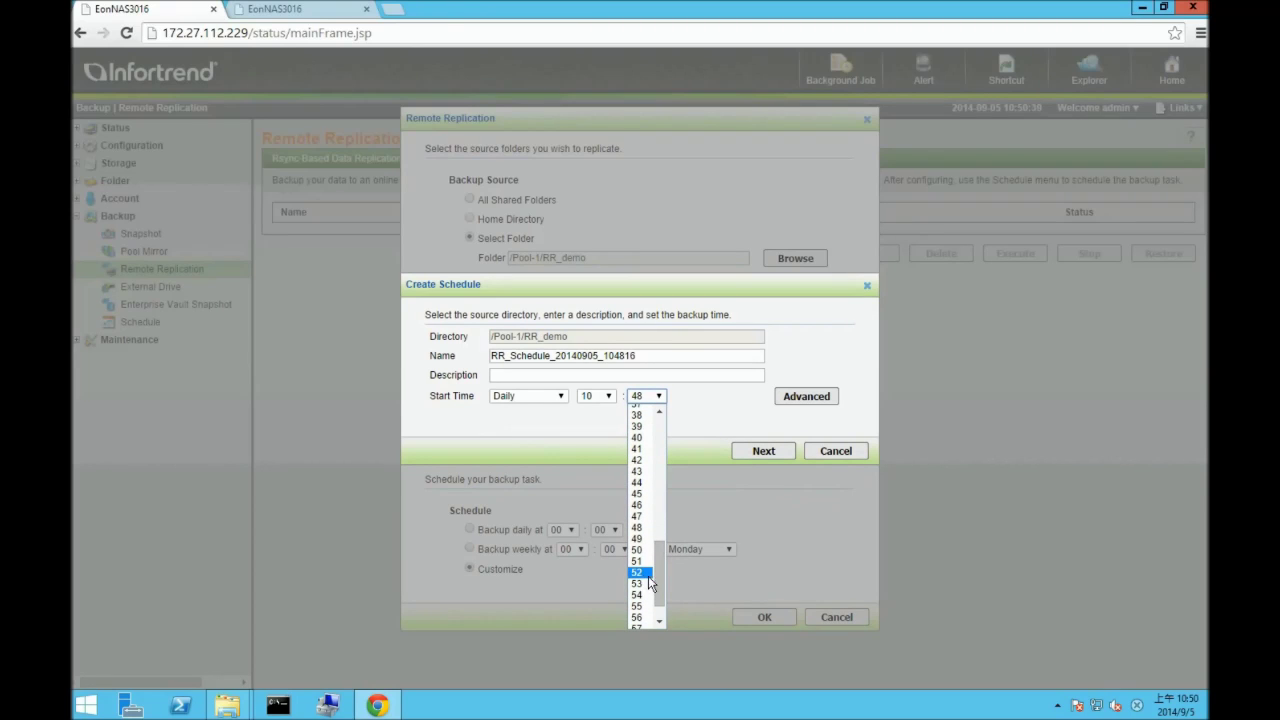
{"action": "left_click", "coordinate": [640, 566]}
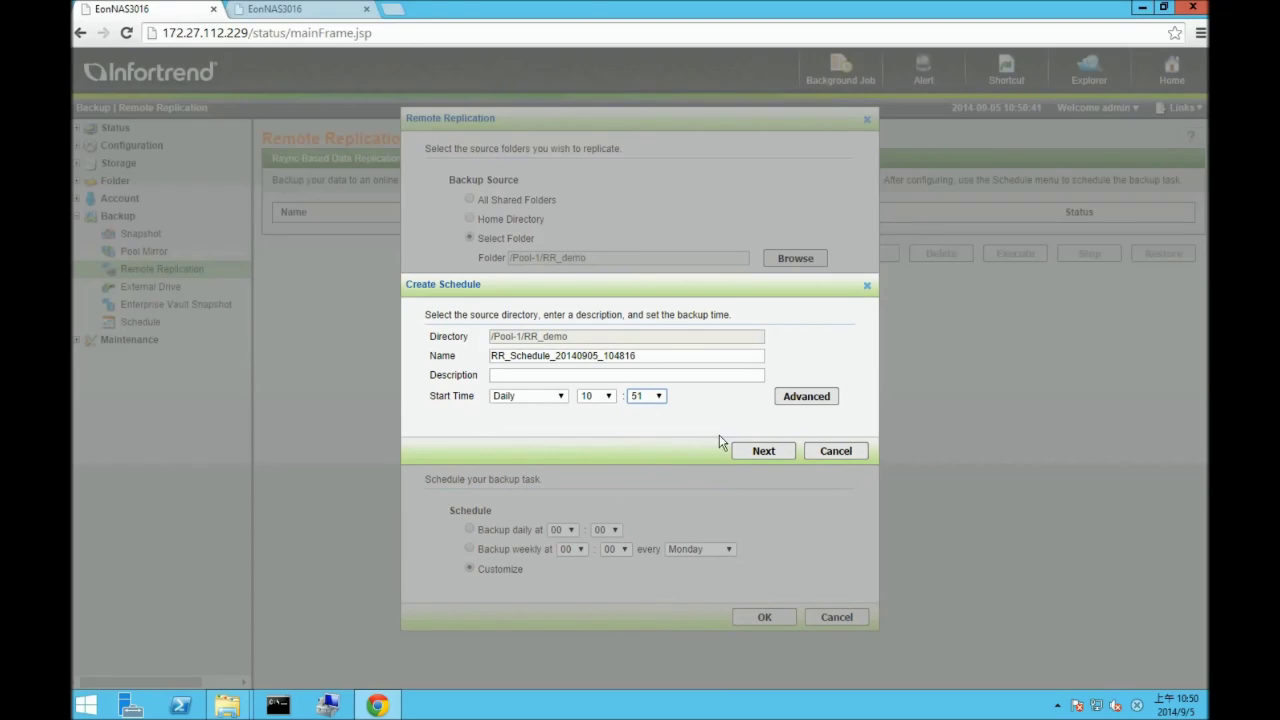
{"action": "left_click", "coordinate": [757, 452]}
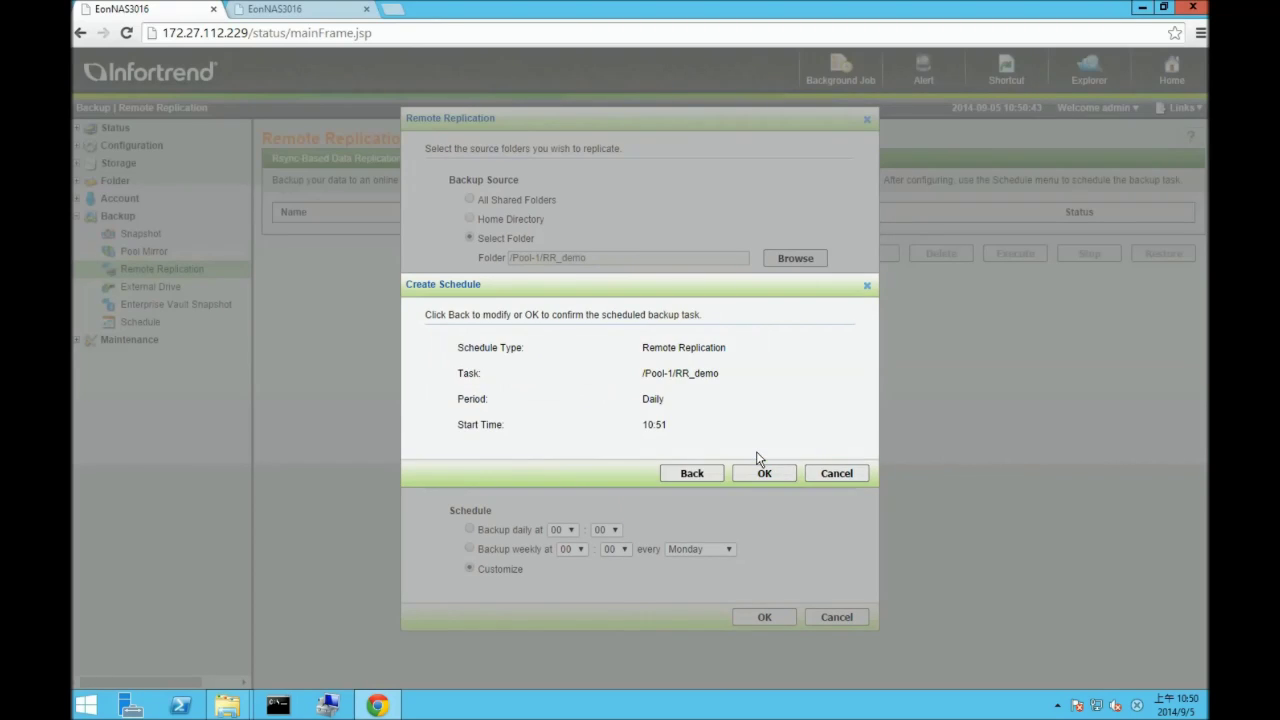
{"action": "left_click", "coordinate": [756, 473]}
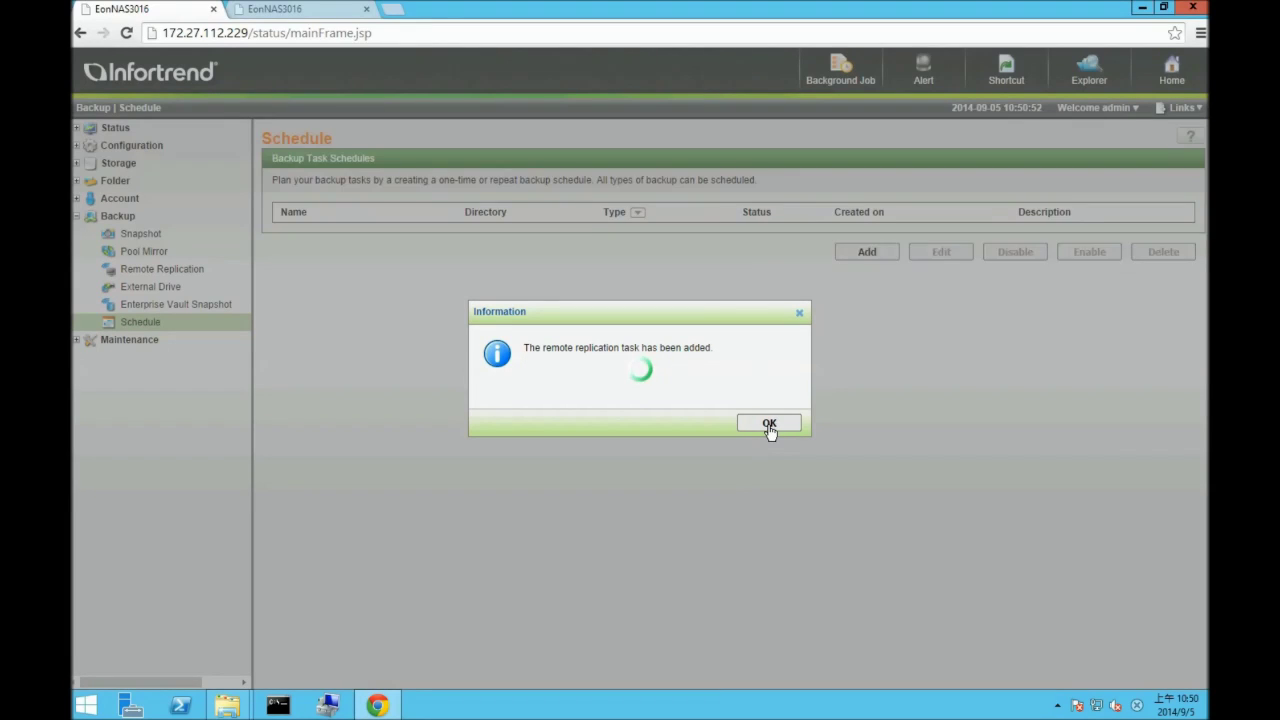
- Dismiss the task-added notice and check RemoRep_20140905_105045 inside the target's Backup share
{"action": "left_click", "coordinate": [769, 425]}
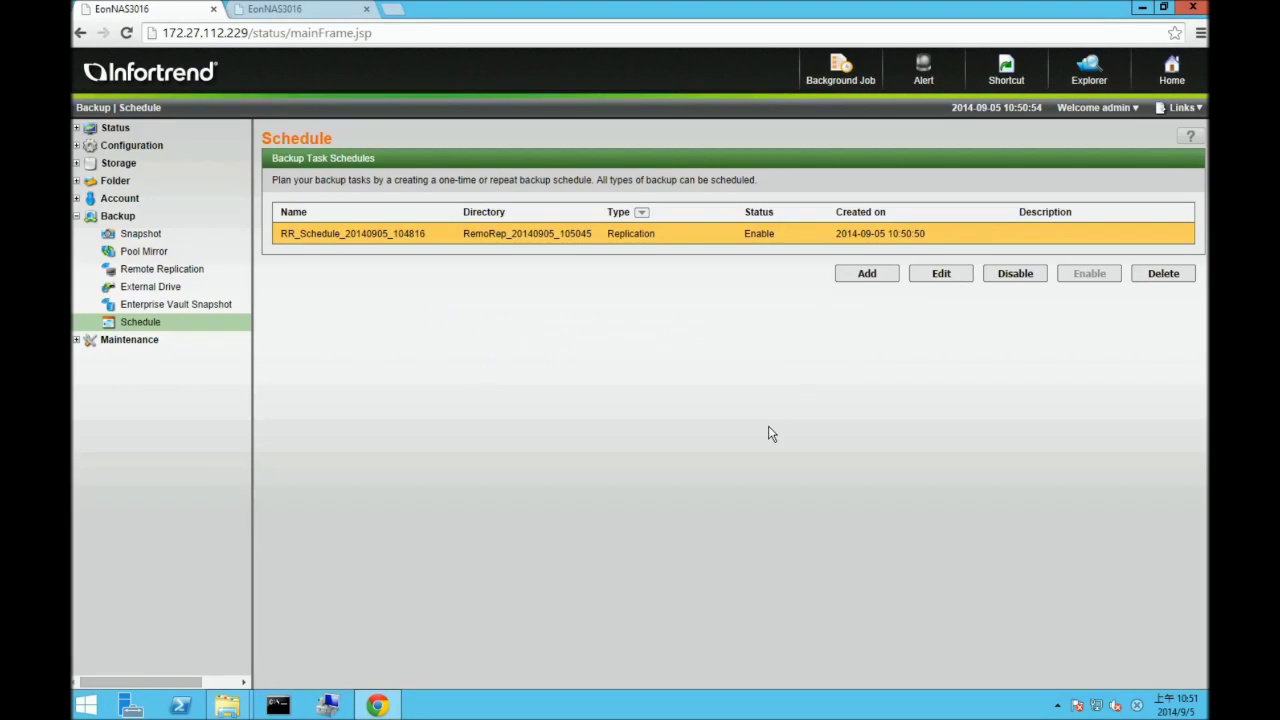
{"action": "mouse_move", "coordinate": [227, 705]}
{"action": "left_click", "coordinate": [300, 650]}
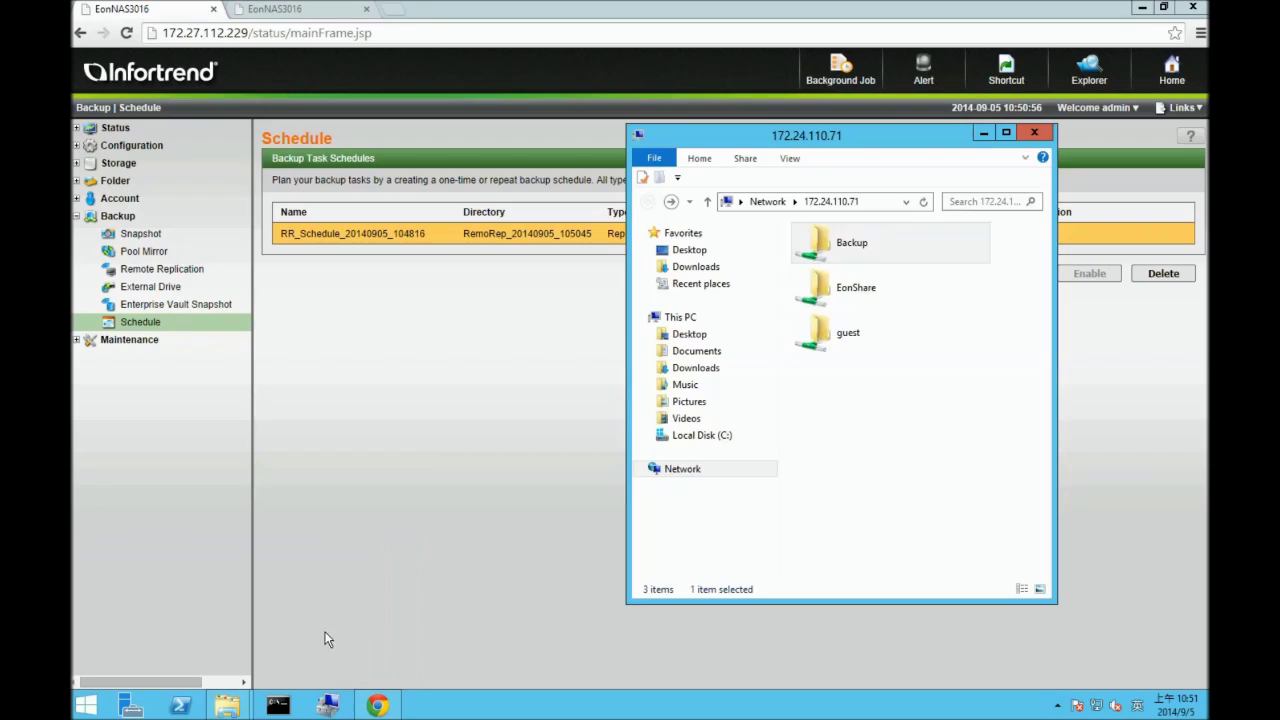
{"action": "double_click", "coordinate": [850, 249]}
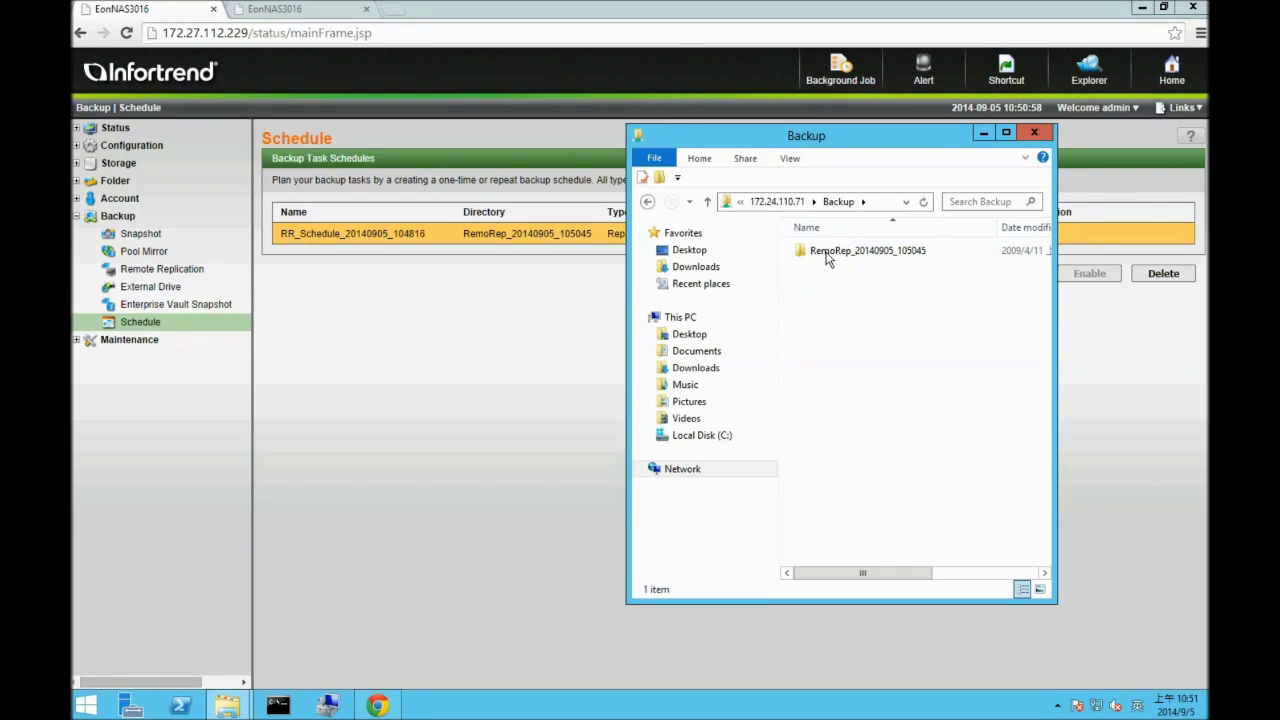
{"action": "double_click", "coordinate": [858, 250]}
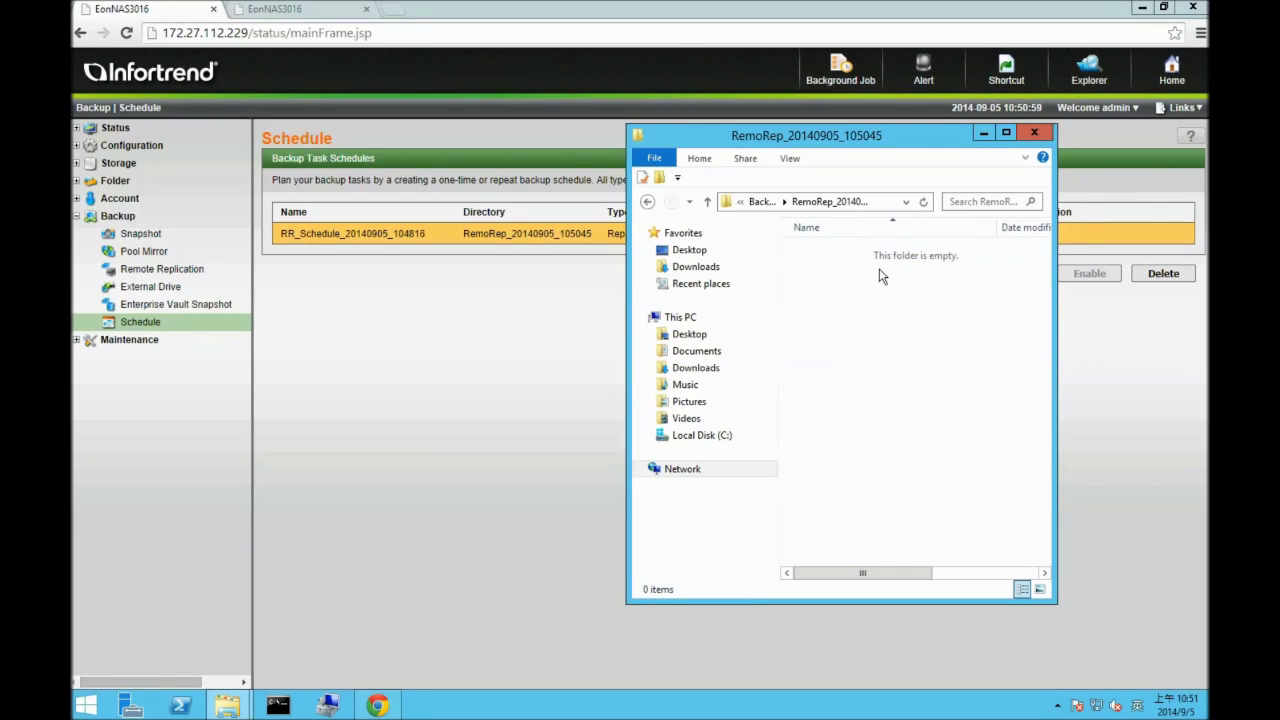
{"action": "left_click", "coordinate": [647, 201]}
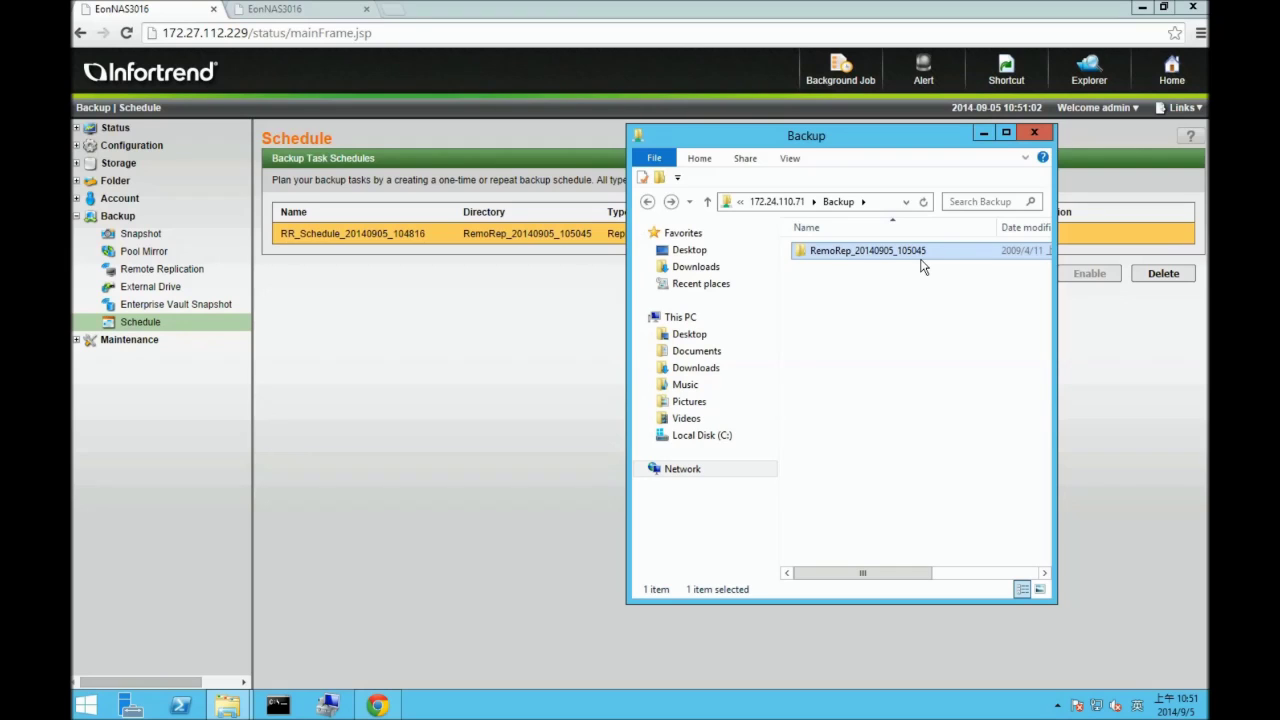
{"action": "left_click", "coordinate": [135, 339]}
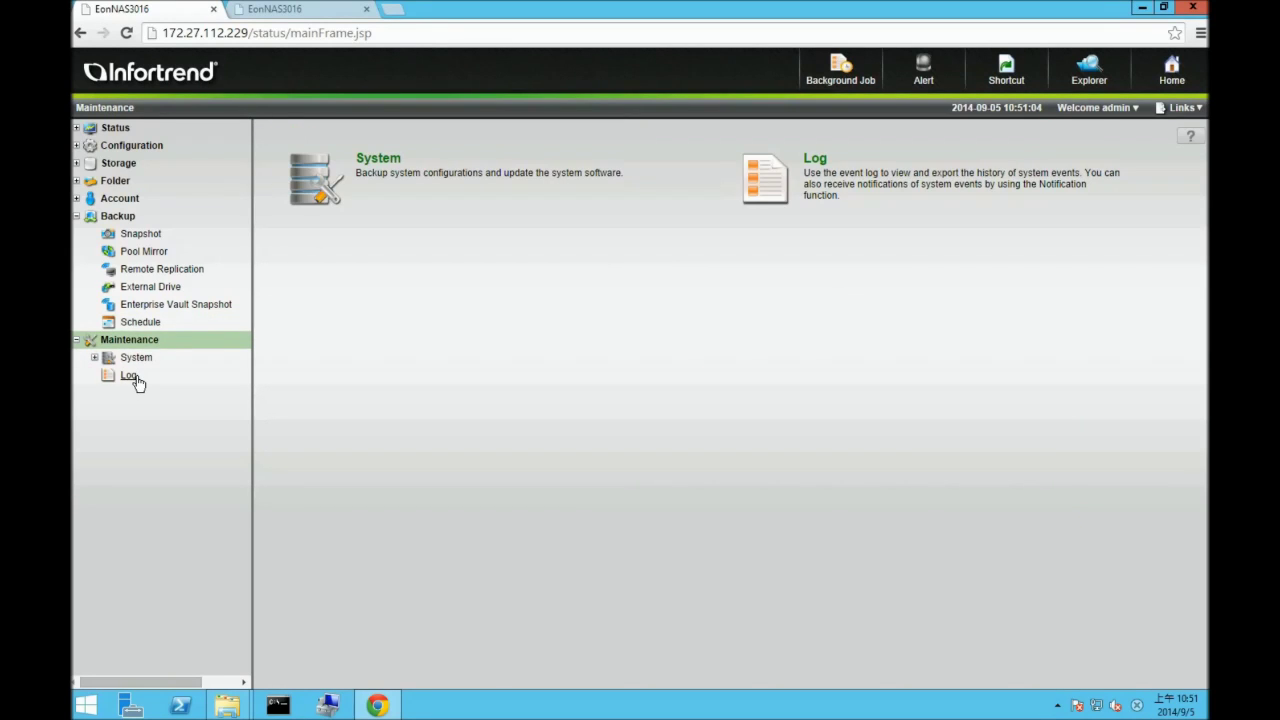
- Check the System Event Log for RR_Schedule_20140905_104816 starting at 10:51:00, then return to Backup
{"action": "left_click", "coordinate": [133, 377]}
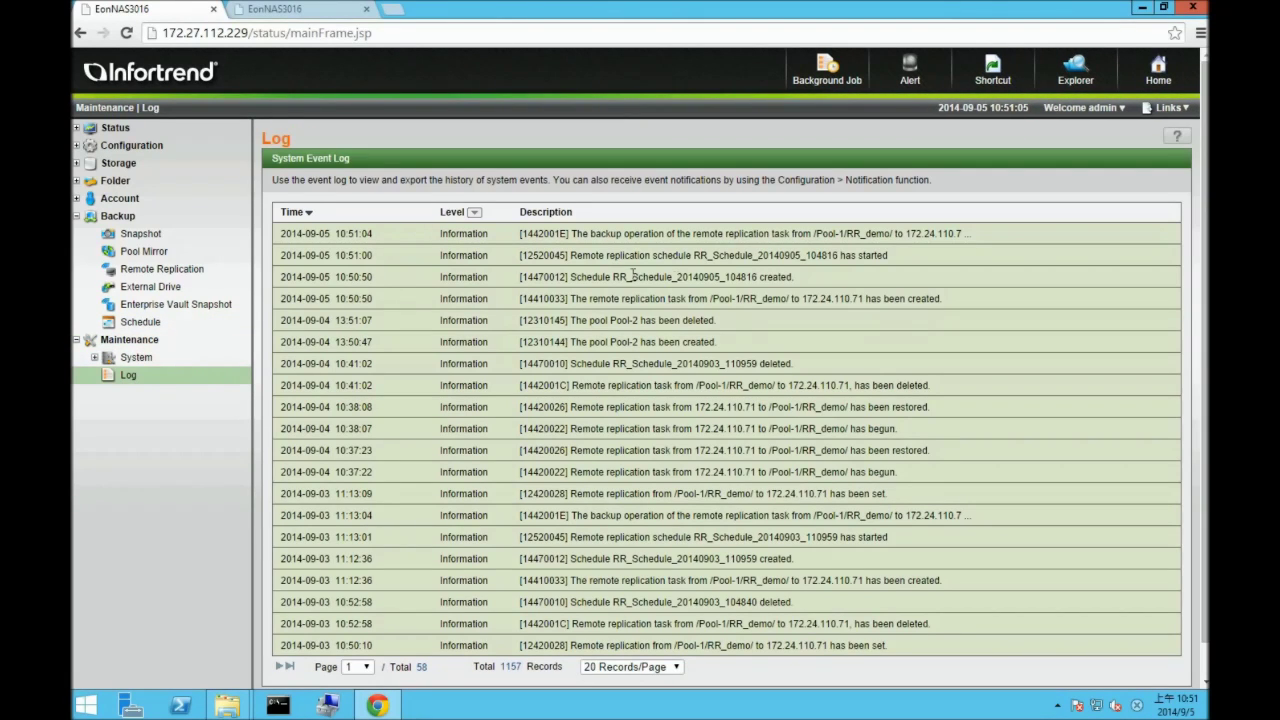
{"action": "left_click", "coordinate": [819, 280]}
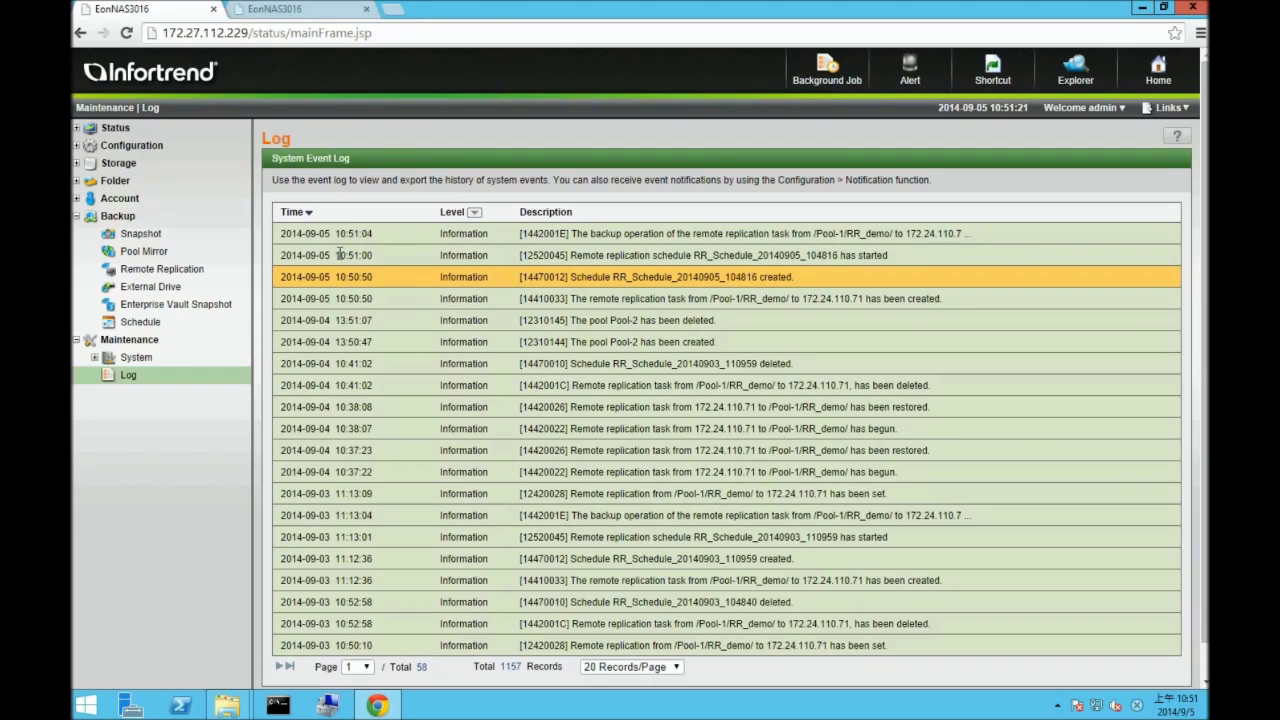
{"action": "left_click", "coordinate": [392, 255]}
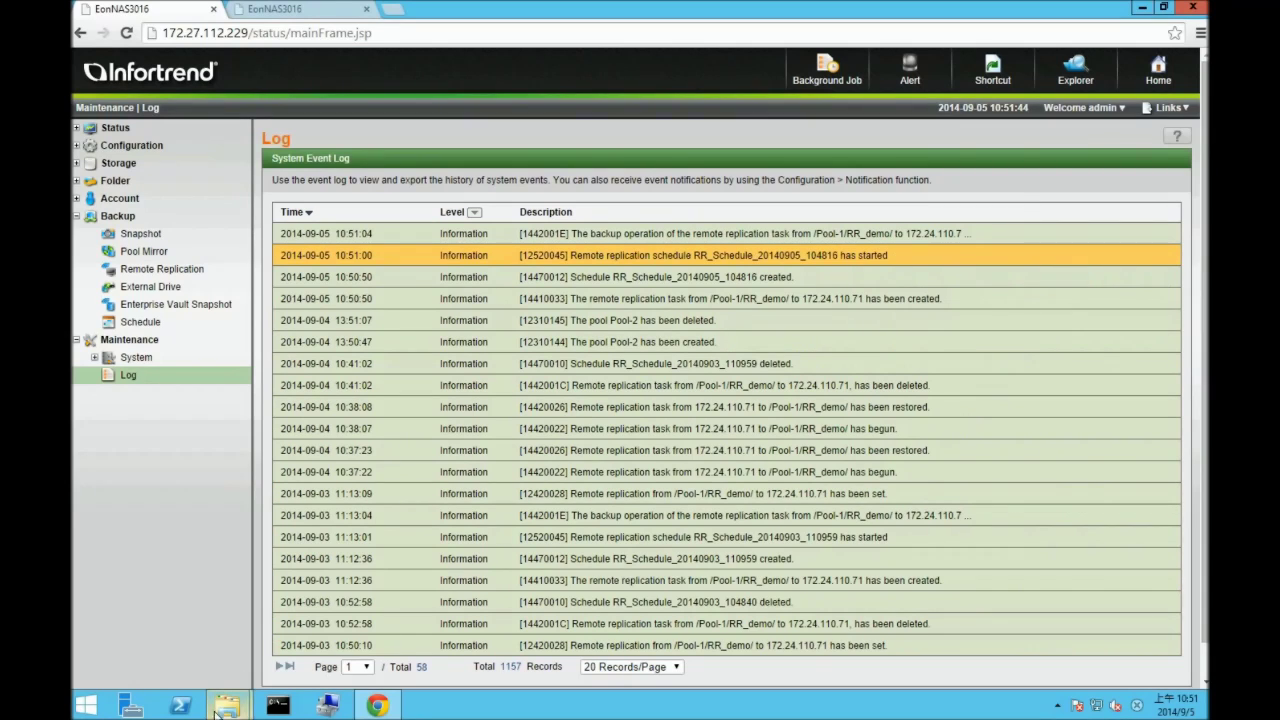
{"action": "mouse_move", "coordinate": [227, 705]}
{"action": "left_click", "coordinate": [351, 624]}
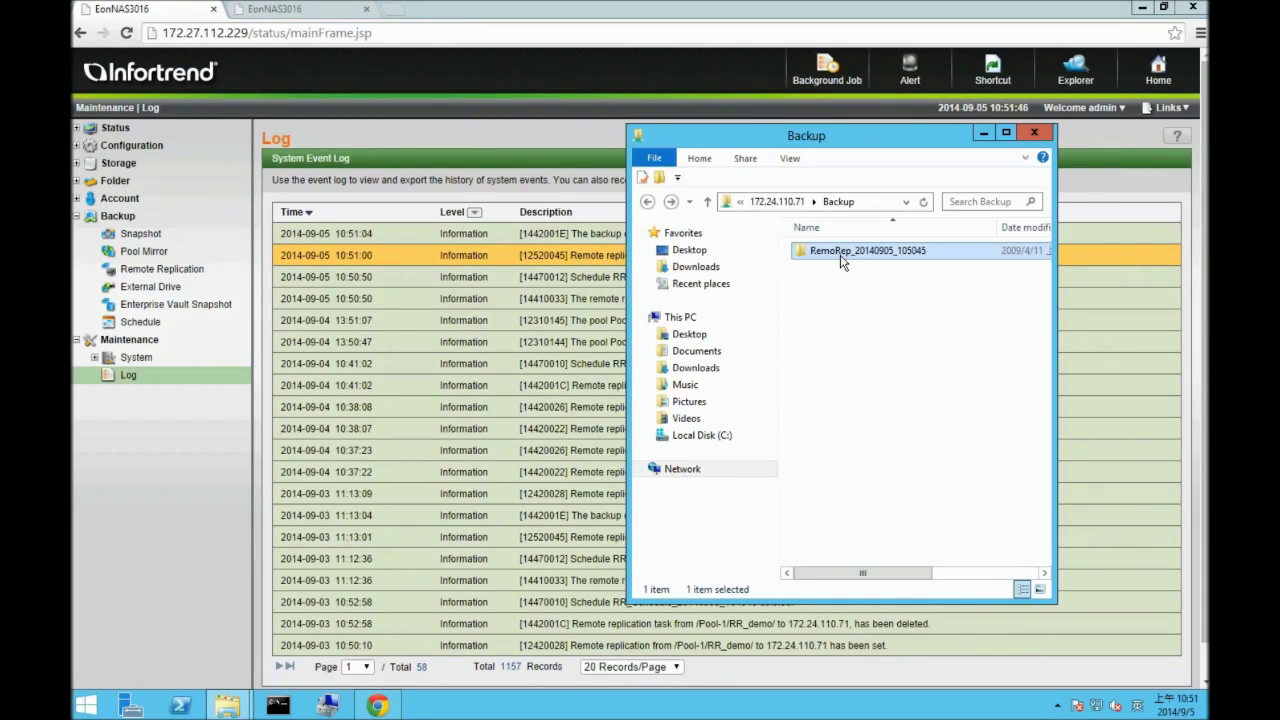
- Open the RemoRep_20140905_105045 backup folder and the source RR_demo share side by side
{"action": "double_click", "coordinate": [840, 255]}
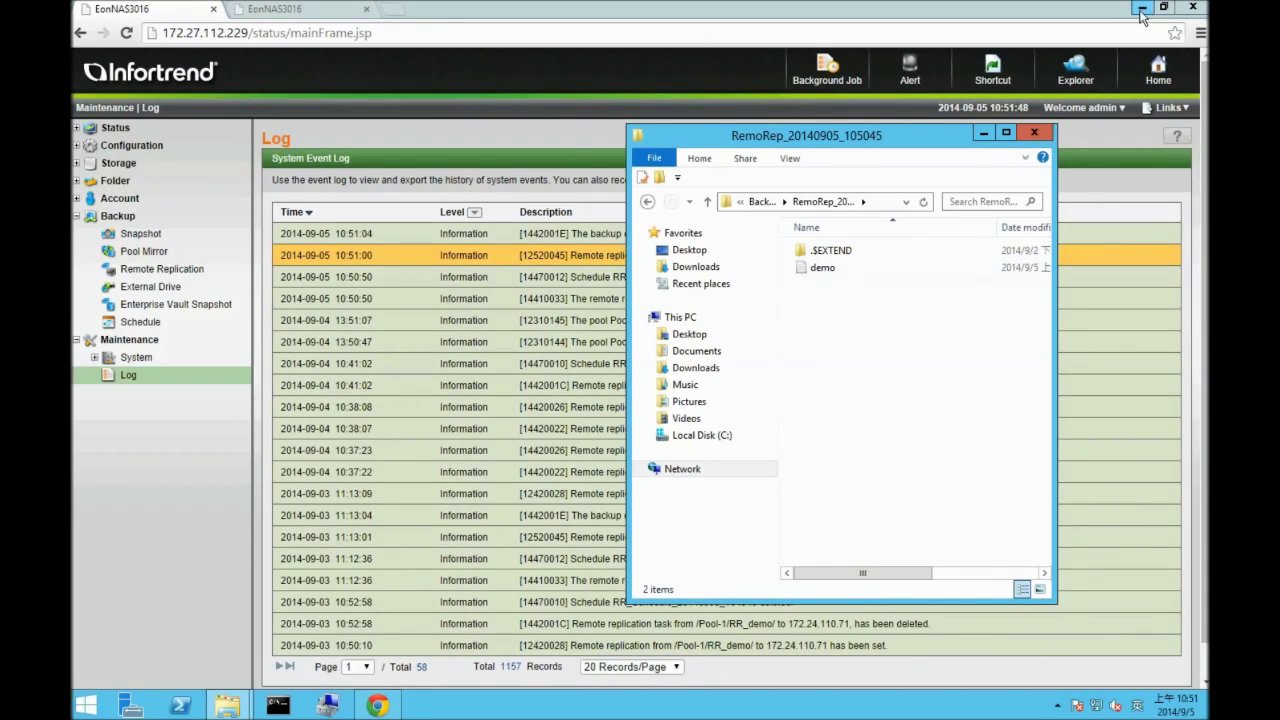
{"action": "left_click", "coordinate": [1142, 7]}
{"action": "left_click", "coordinate": [437, 395]}
{"action": "left_click", "coordinate": [871, 289]}
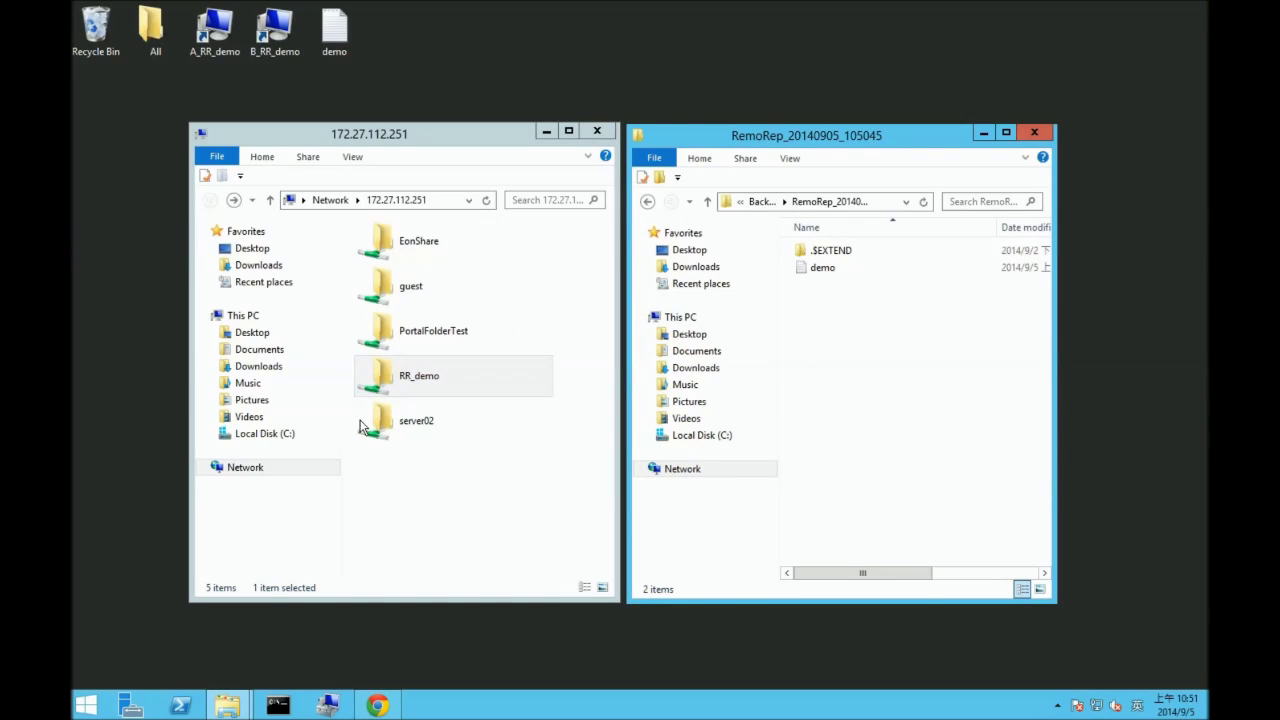
{"action": "double_click", "coordinate": [437, 380]}
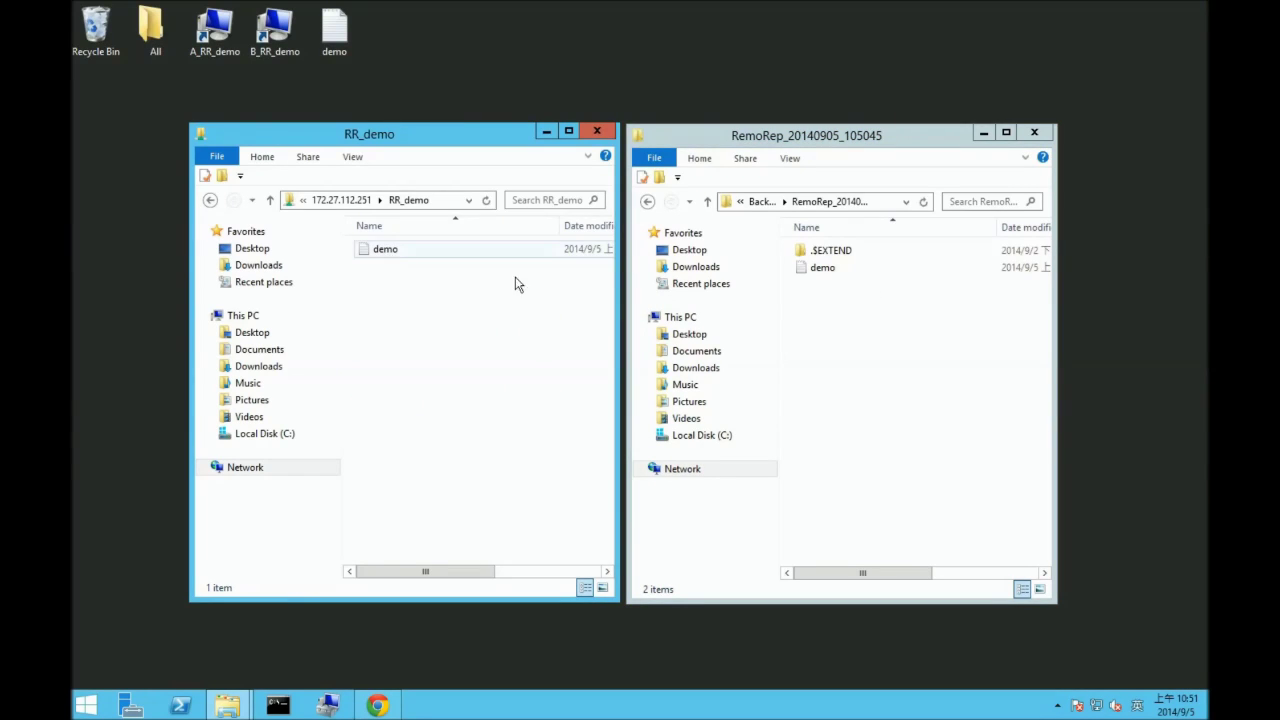
- Check that the replicated demo file reads RR_demo, then return to the EonNAS System Event Log
{"action": "double_click", "coordinate": [826, 269]}
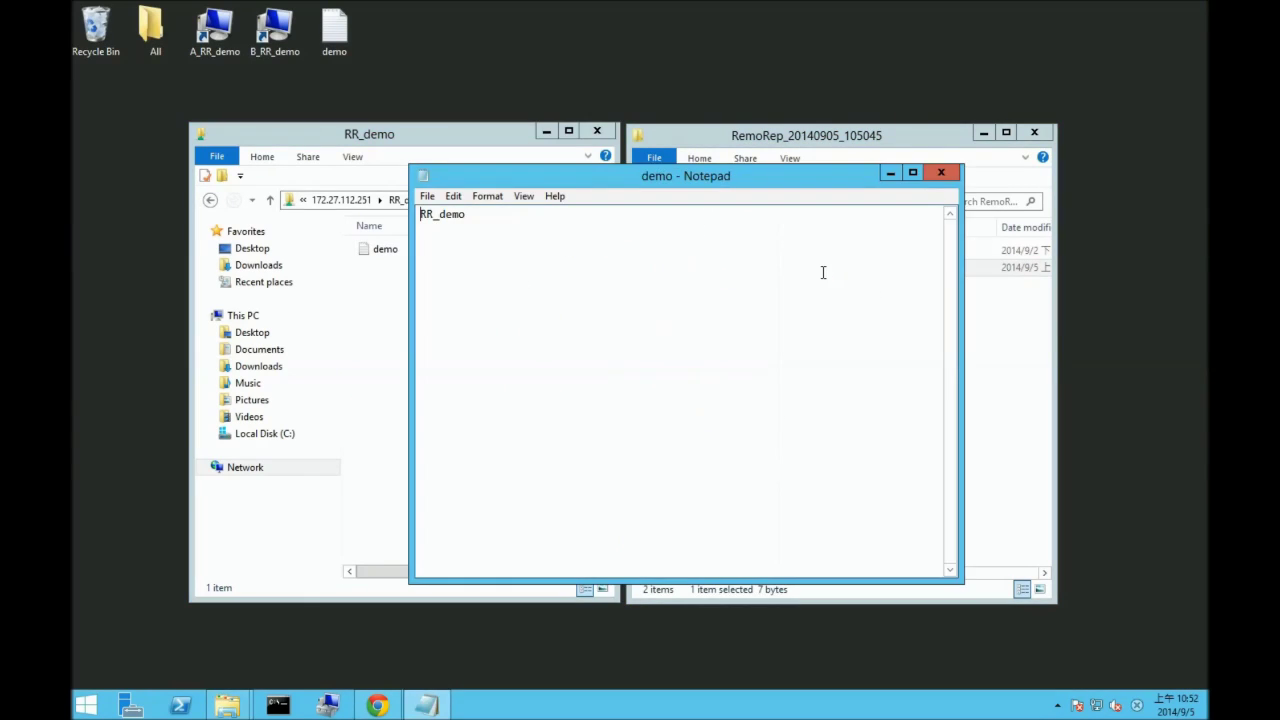
{"action": "left_click", "coordinate": [941, 175]}
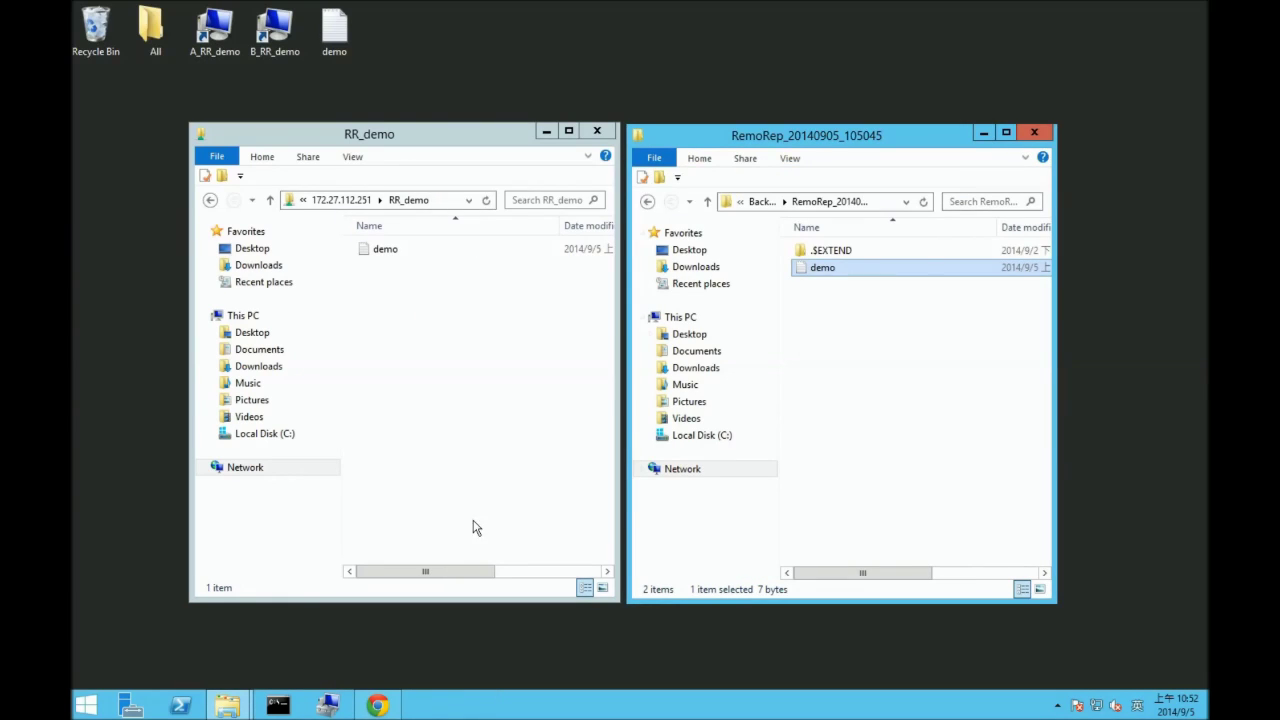
{"action": "left_click", "coordinate": [388, 705]}
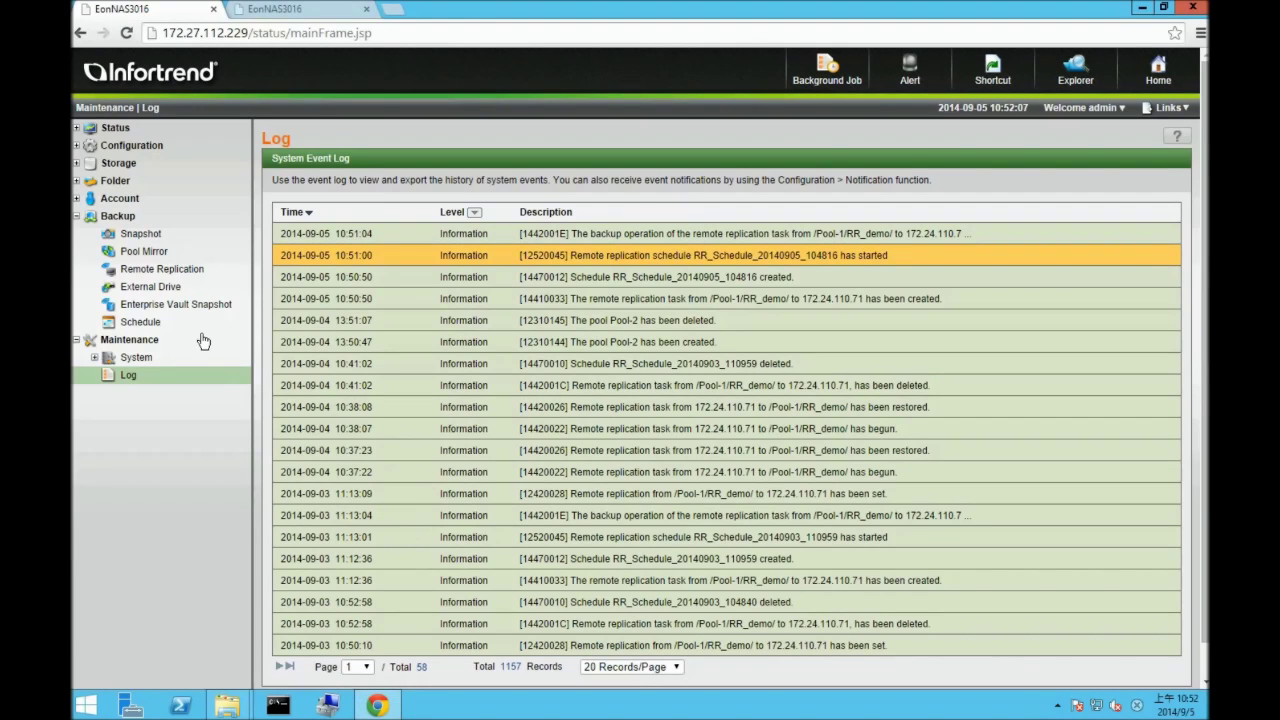
- Show the Backup > Remote Replication task list and bring up both RR_demo and backup folder windows
{"action": "left_click", "coordinate": [77, 340]}
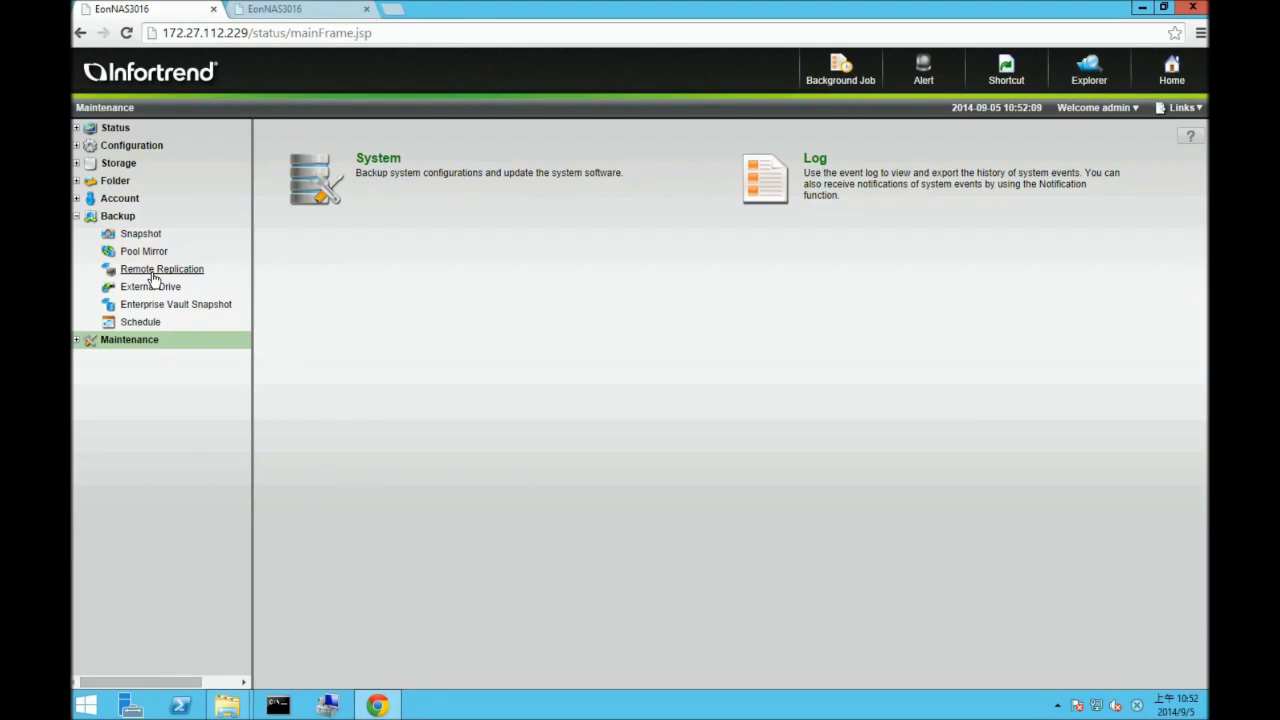
{"action": "left_click", "coordinate": [152, 277]}
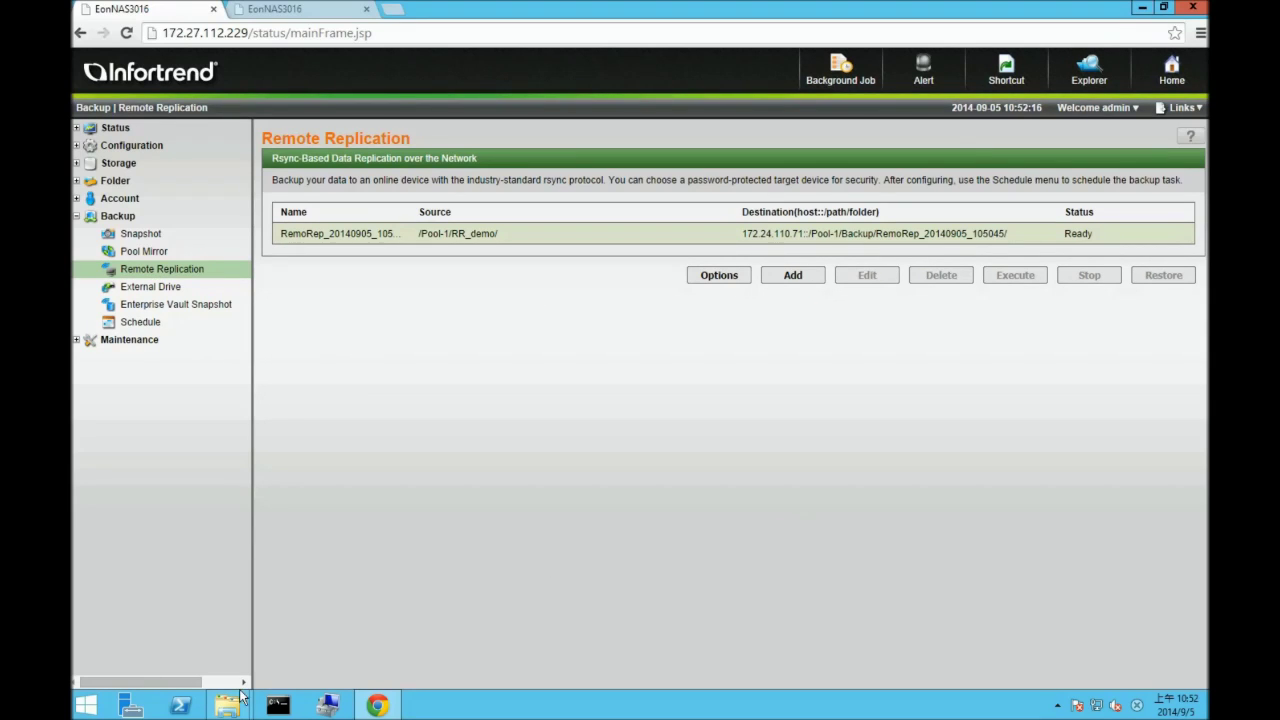
{"action": "mouse_move", "coordinate": [240, 697]}
{"action": "left_click", "coordinate": [222, 638]}
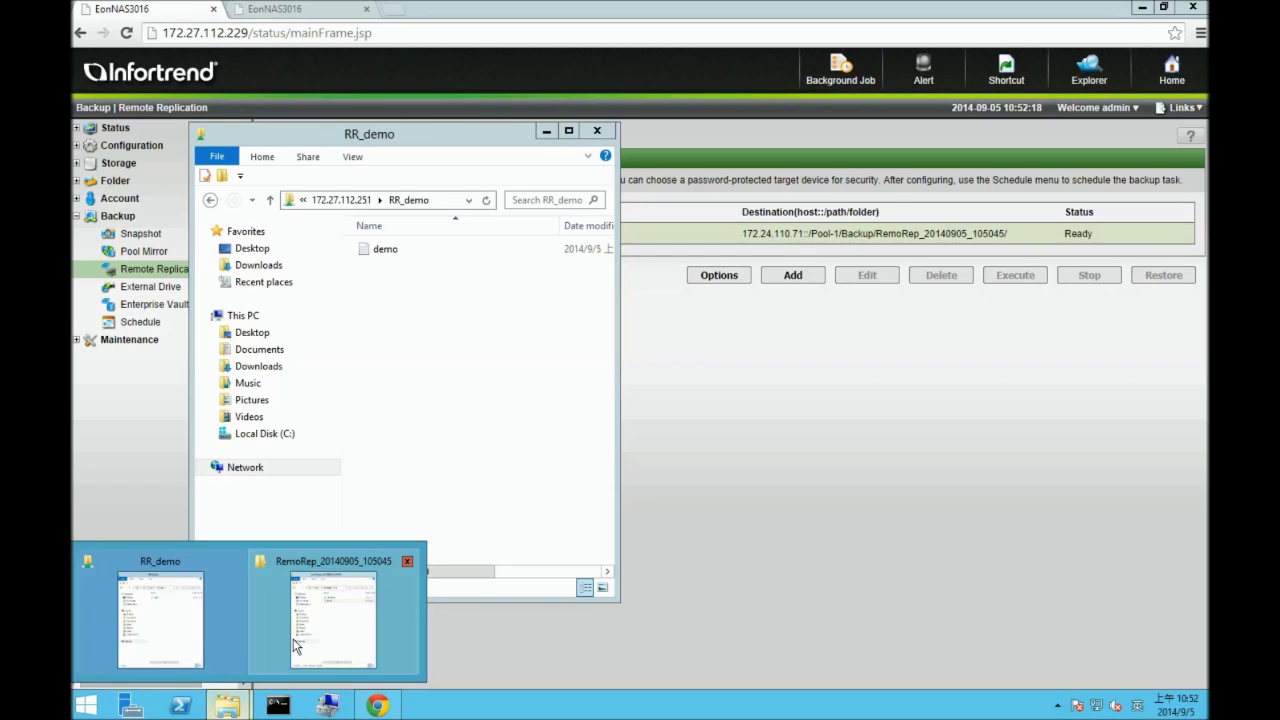
{"action": "left_click", "coordinate": [295, 647]}
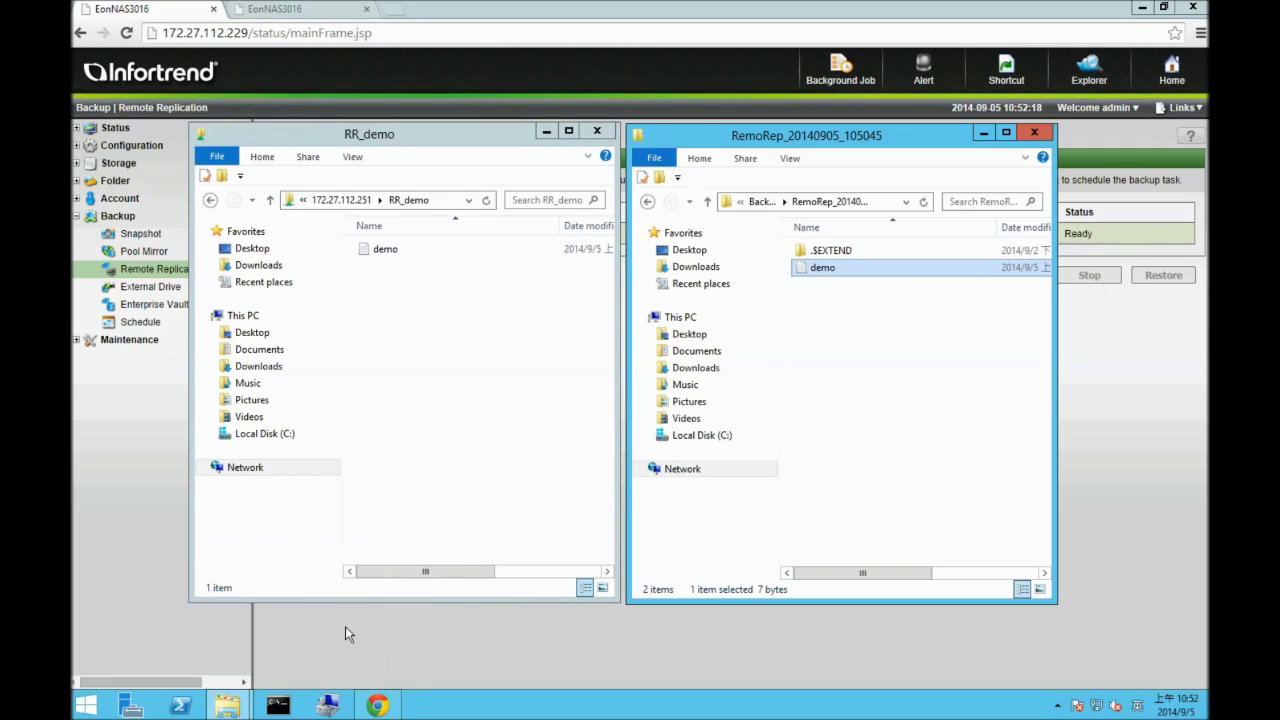
{"action": "left_click", "coordinate": [527, 557]}
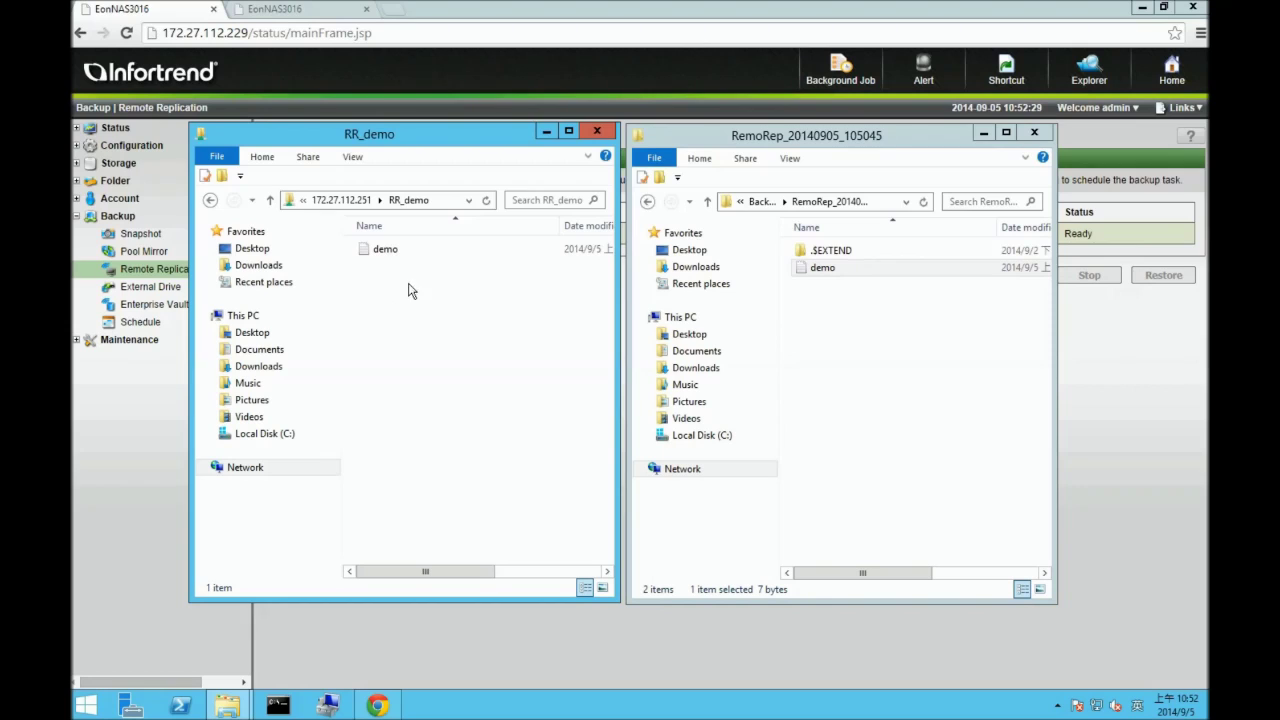
- Permanently delete demo from the source RR_demo share, confirm it's empty, and minimize both windows
{"action": "left_click", "coordinate": [384, 252]}
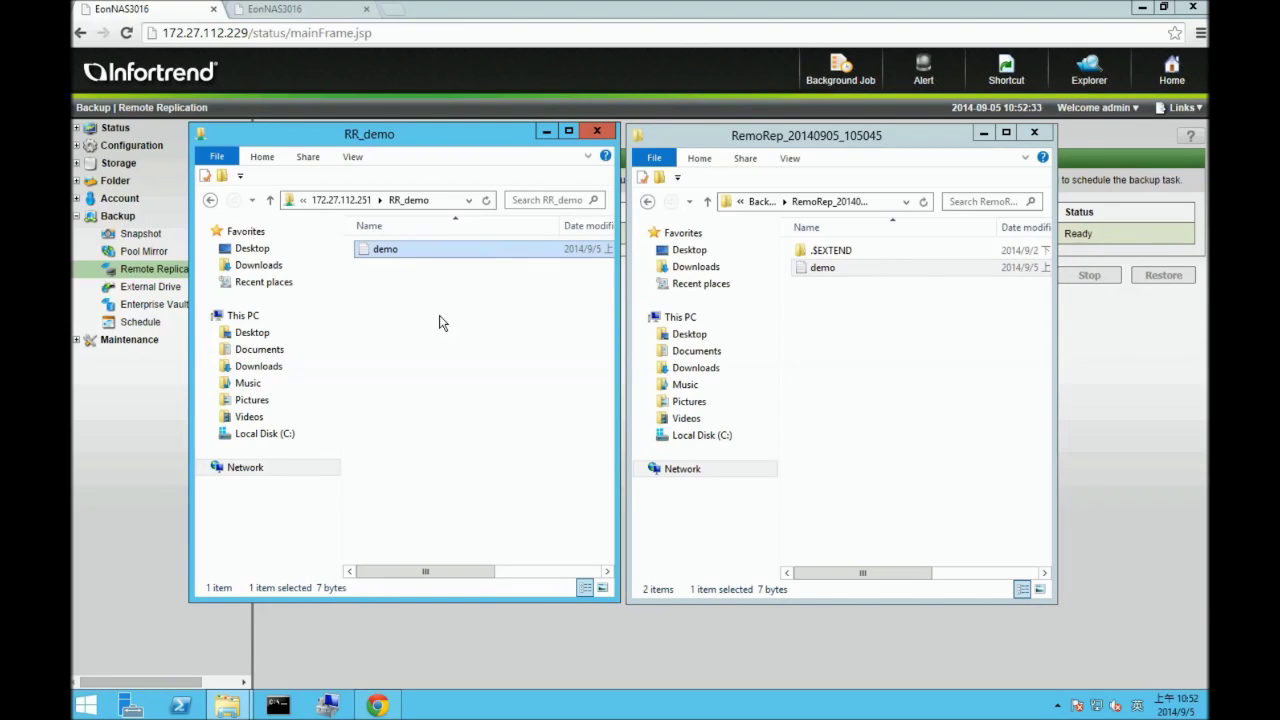
{"action": "key", "text": "shift+Delete"}
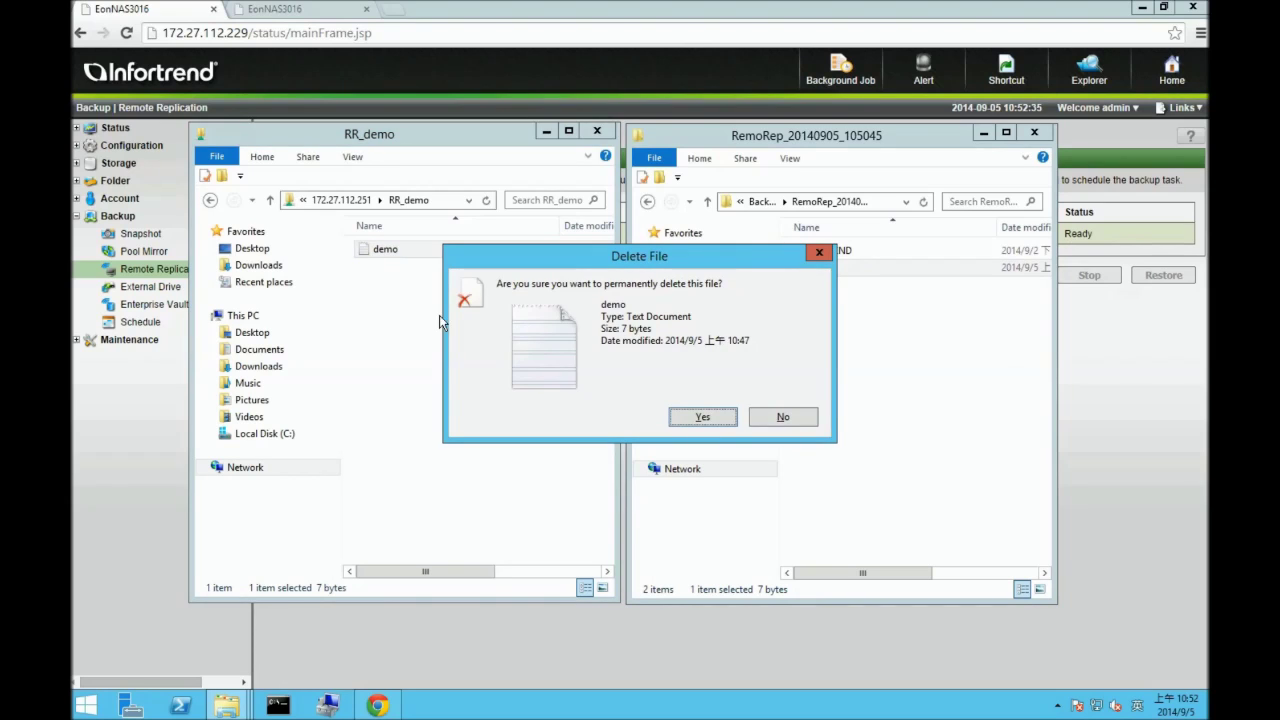
{"action": "left_click", "coordinate": [714, 417]}
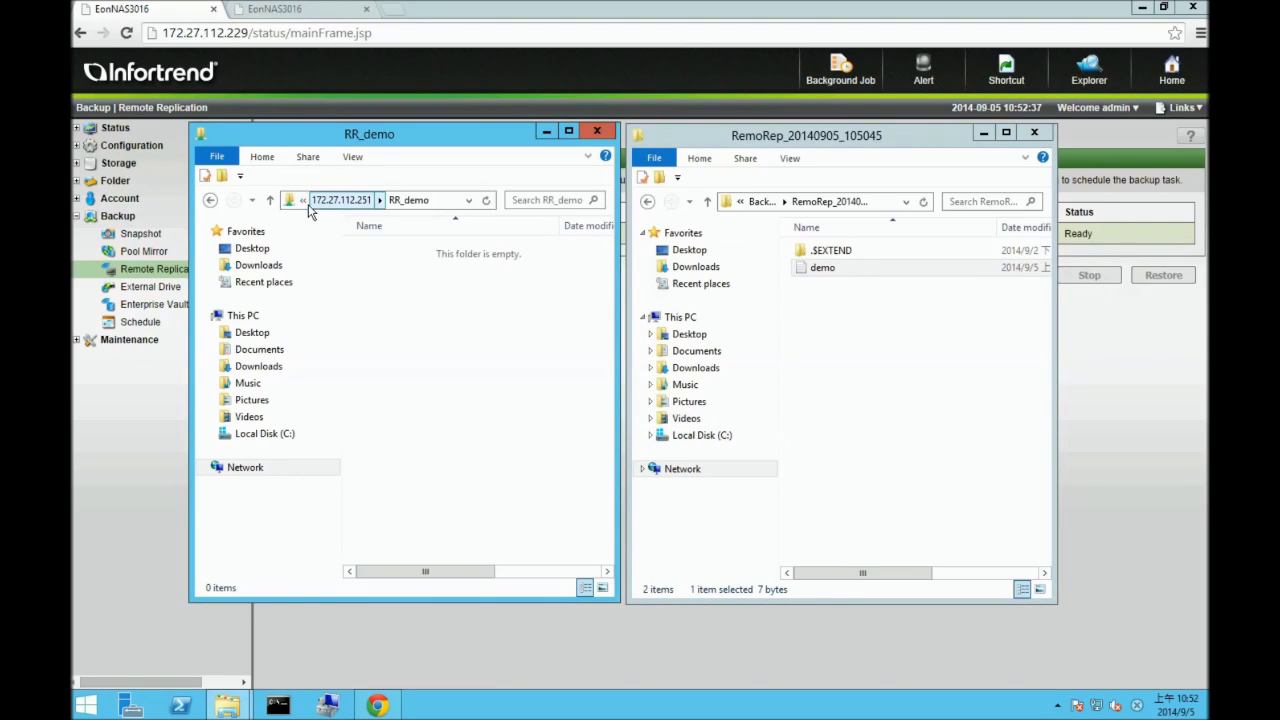
{"action": "left_click", "coordinate": [210, 200]}
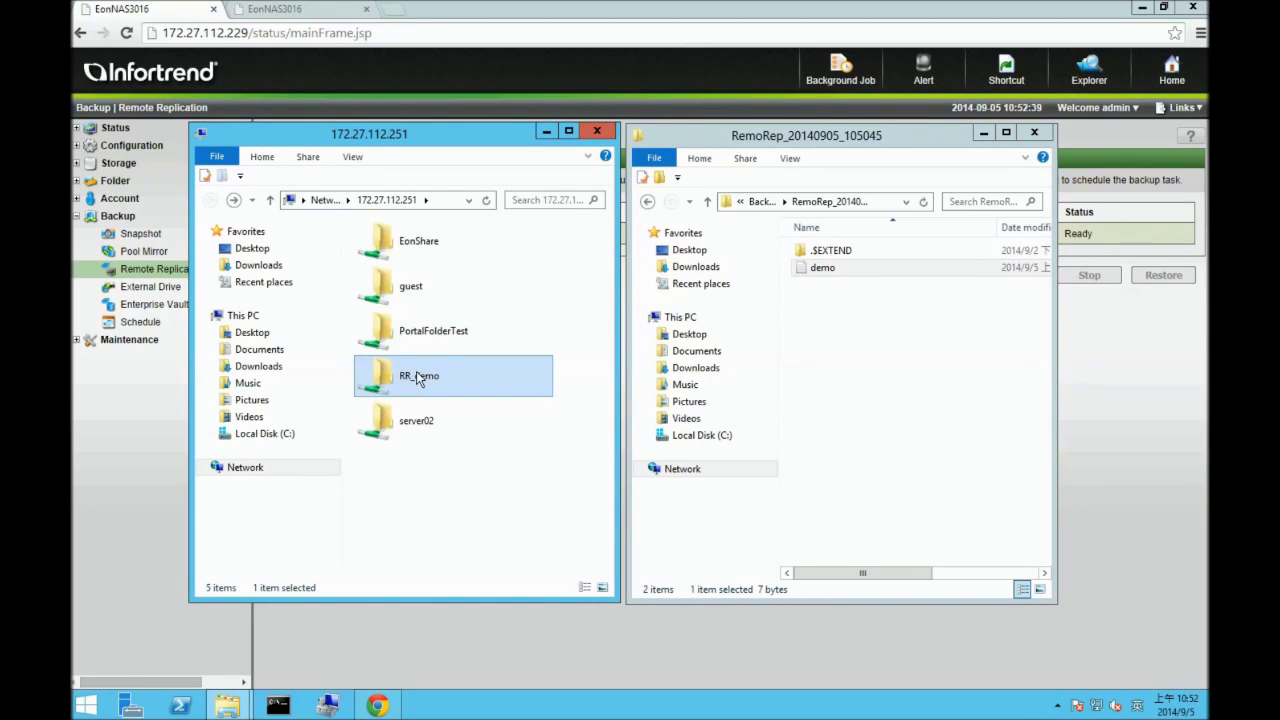
{"action": "double_click", "coordinate": [412, 372]}
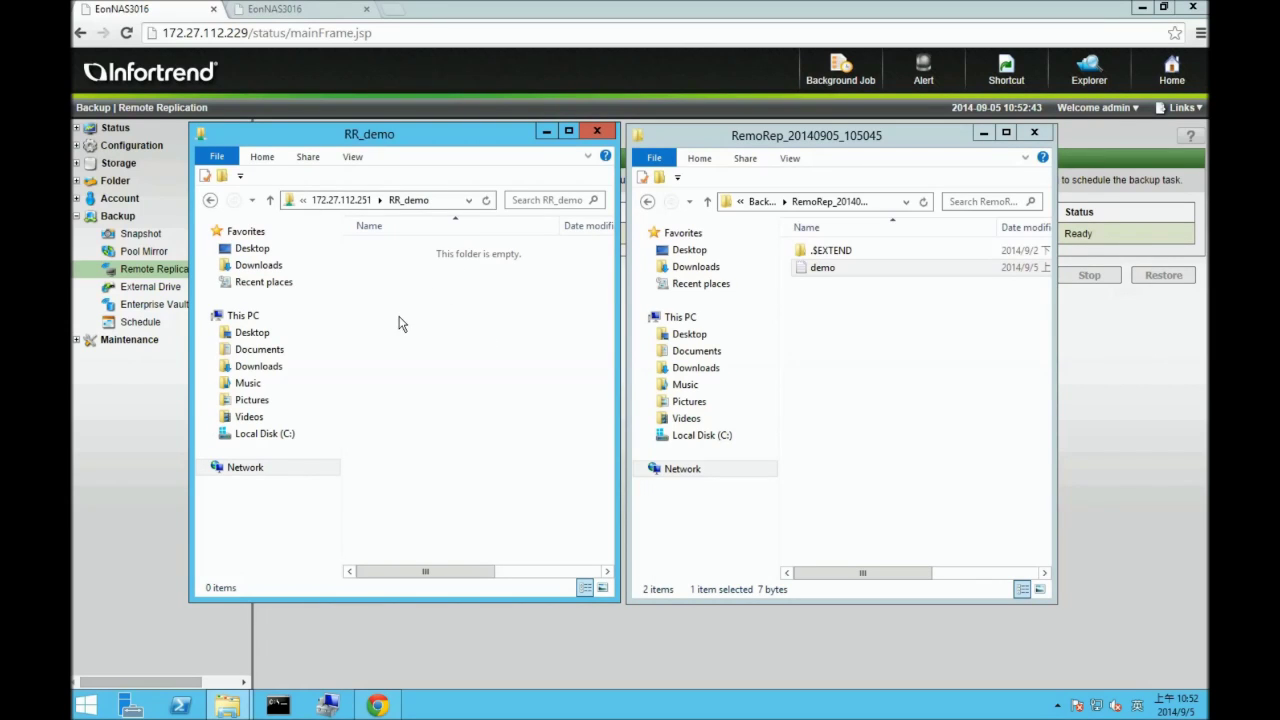
{"action": "left_click", "coordinate": [984, 131]}
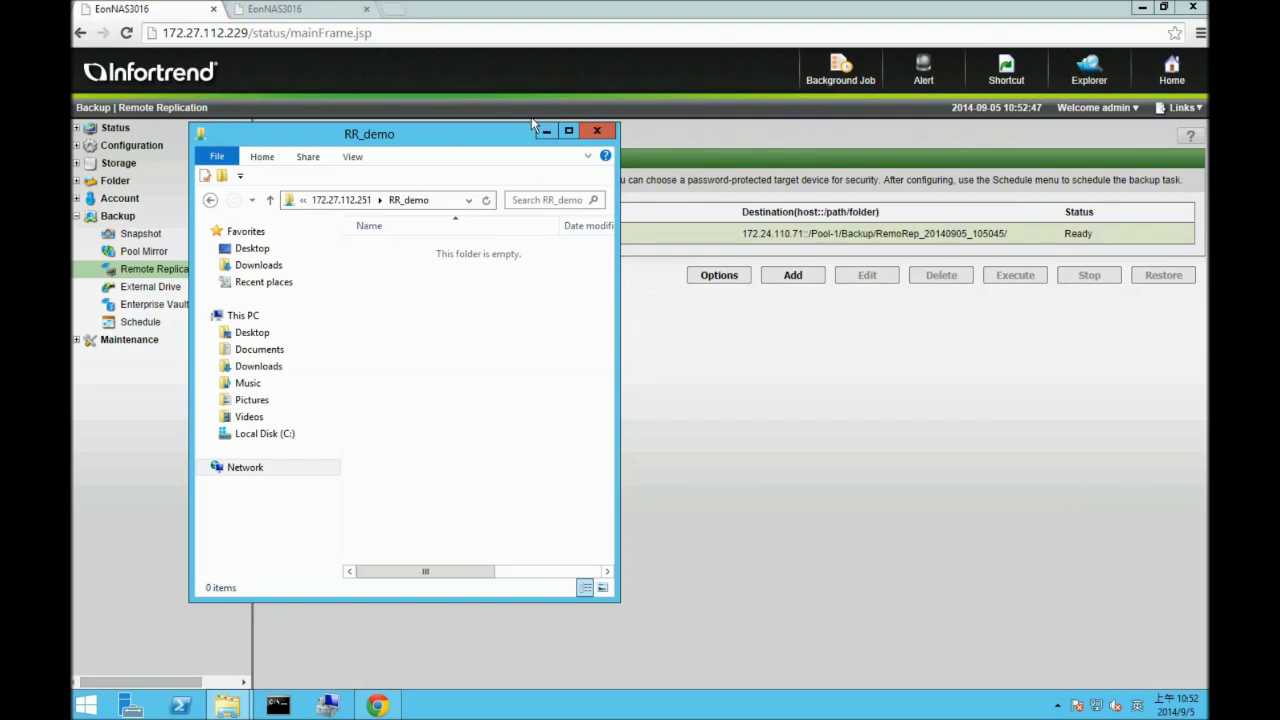
{"action": "left_click", "coordinate": [545, 130]}
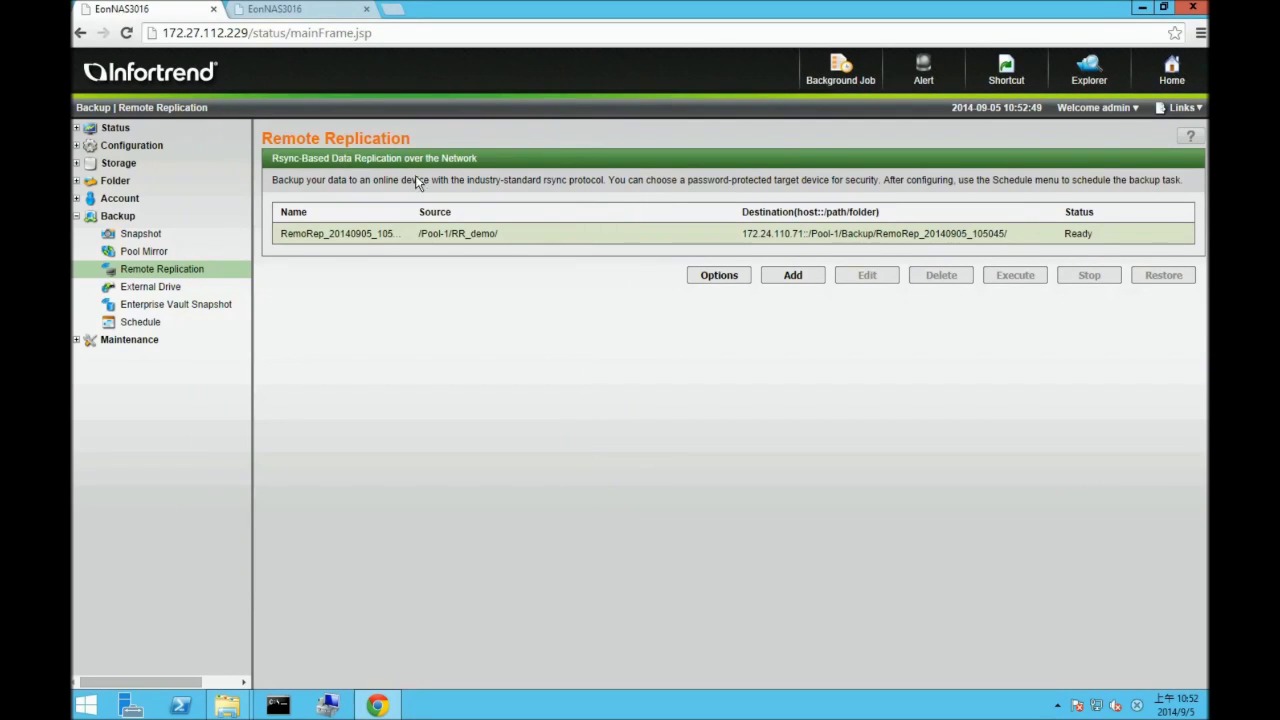
- Restore the RemoRep_20140905_105045 task's data to the source and acknowledge the restore-complete message
{"action": "left_click", "coordinate": [490, 234]}
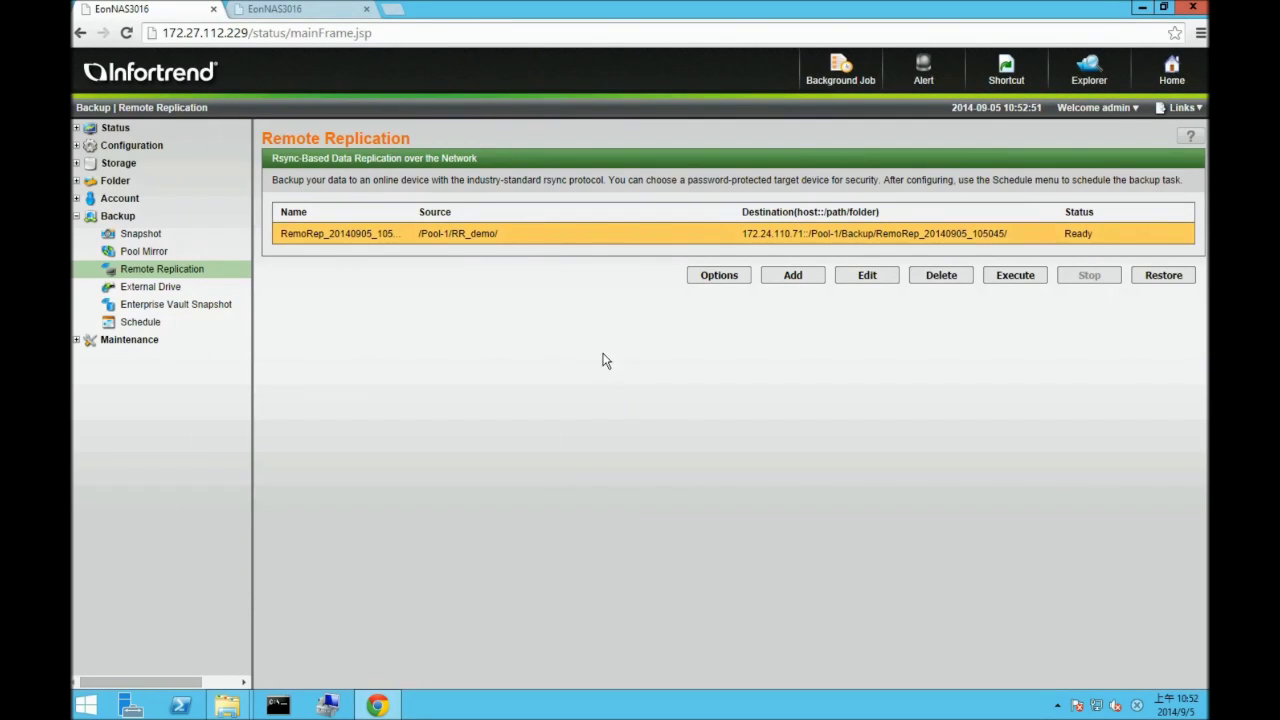
{"action": "left_click", "coordinate": [1161, 285]}
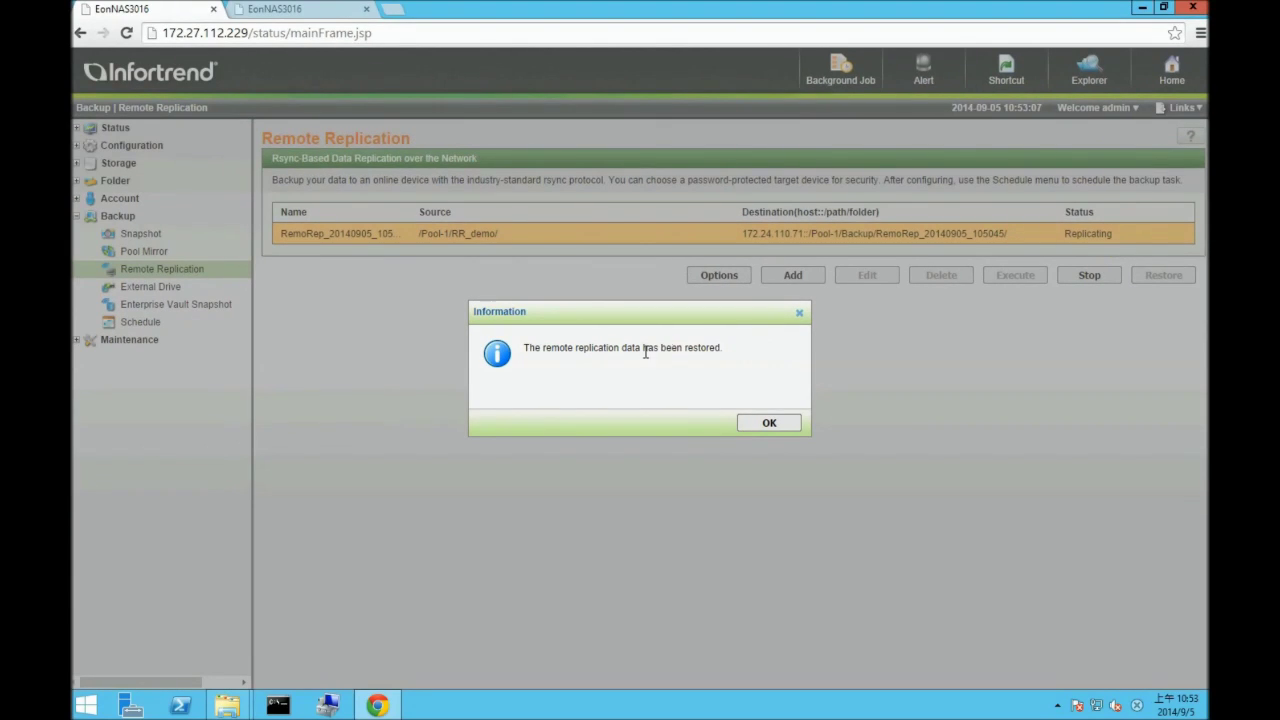
{"action": "left_click", "coordinate": [766, 428]}
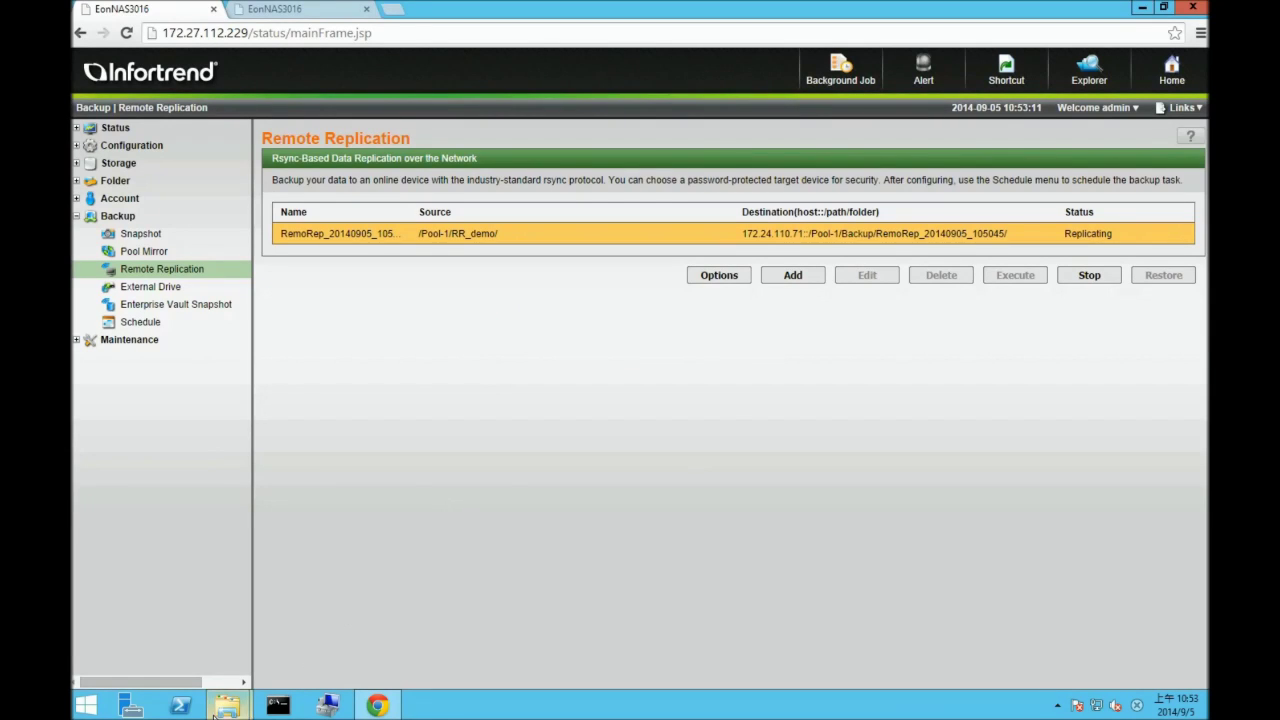
- Reopen the RR_demo and backup folder windows and verify the restored demo file still reads RR_demo
{"action": "mouse_move", "coordinate": [228, 704]}
{"action": "left_click", "coordinate": [181, 627]}
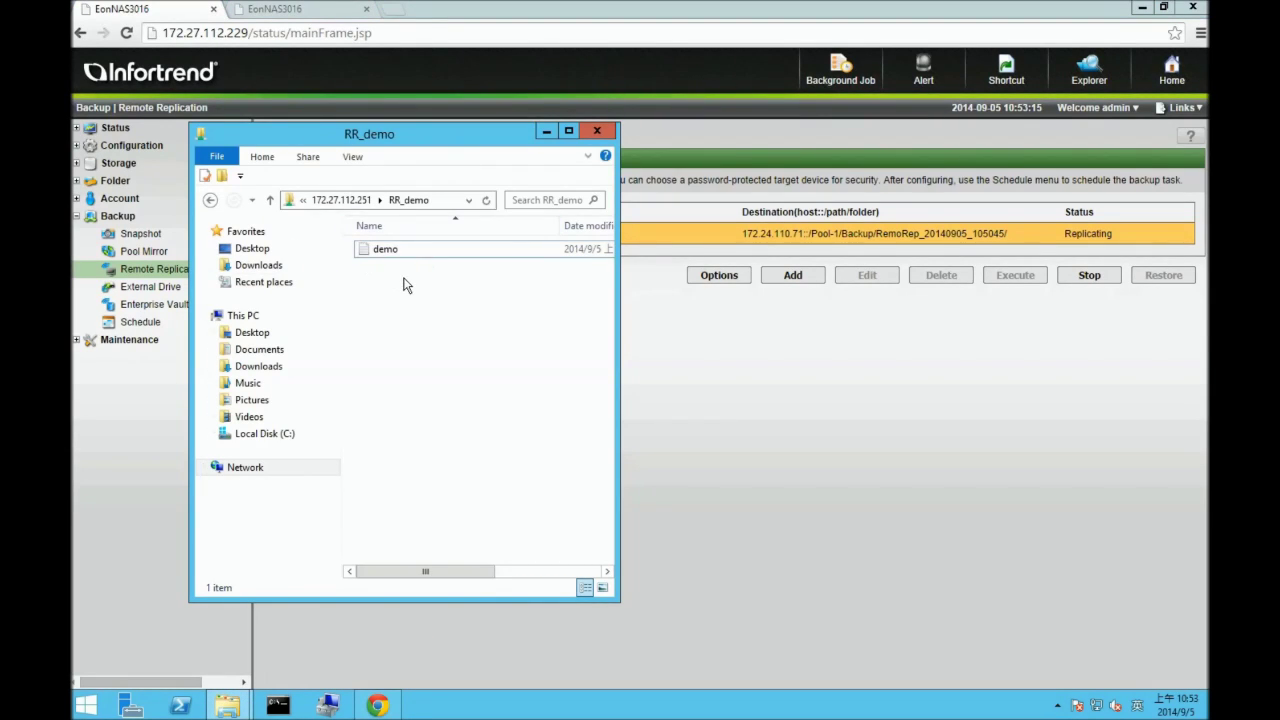
{"action": "mouse_move", "coordinate": [228, 704]}
{"action": "left_click", "coordinate": [332, 640]}
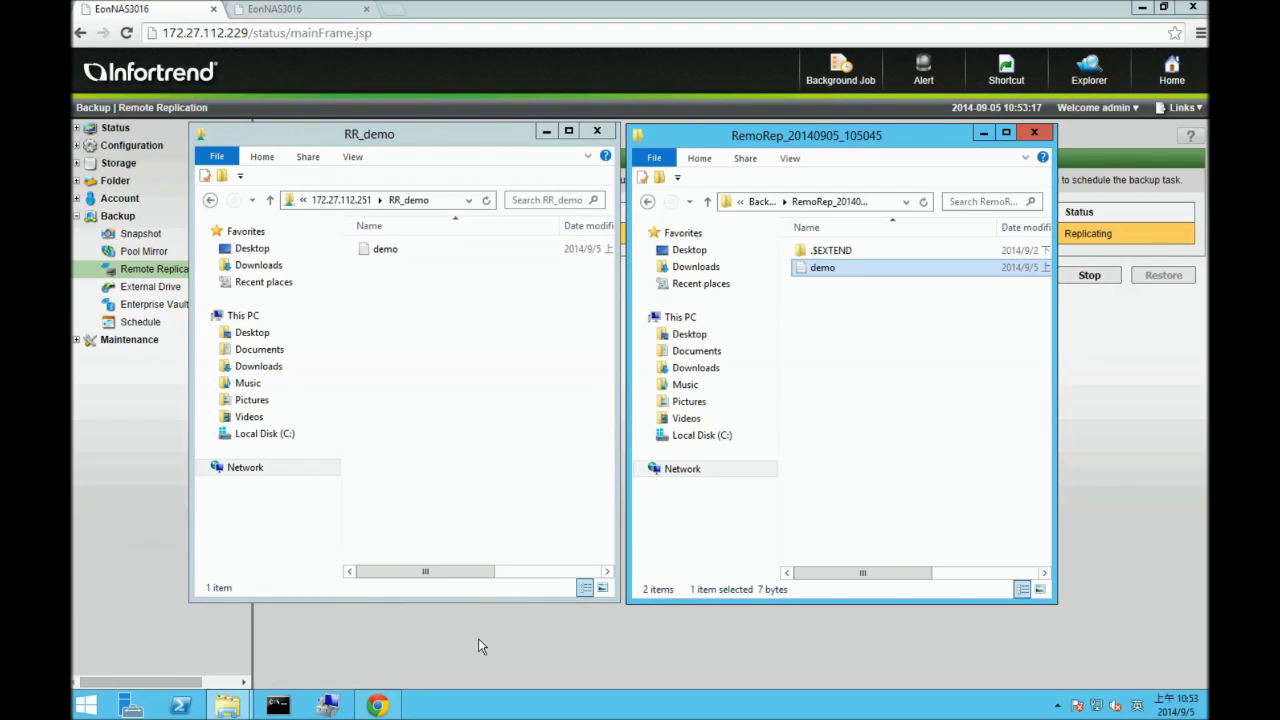
{"action": "double_click", "coordinate": [385, 249]}
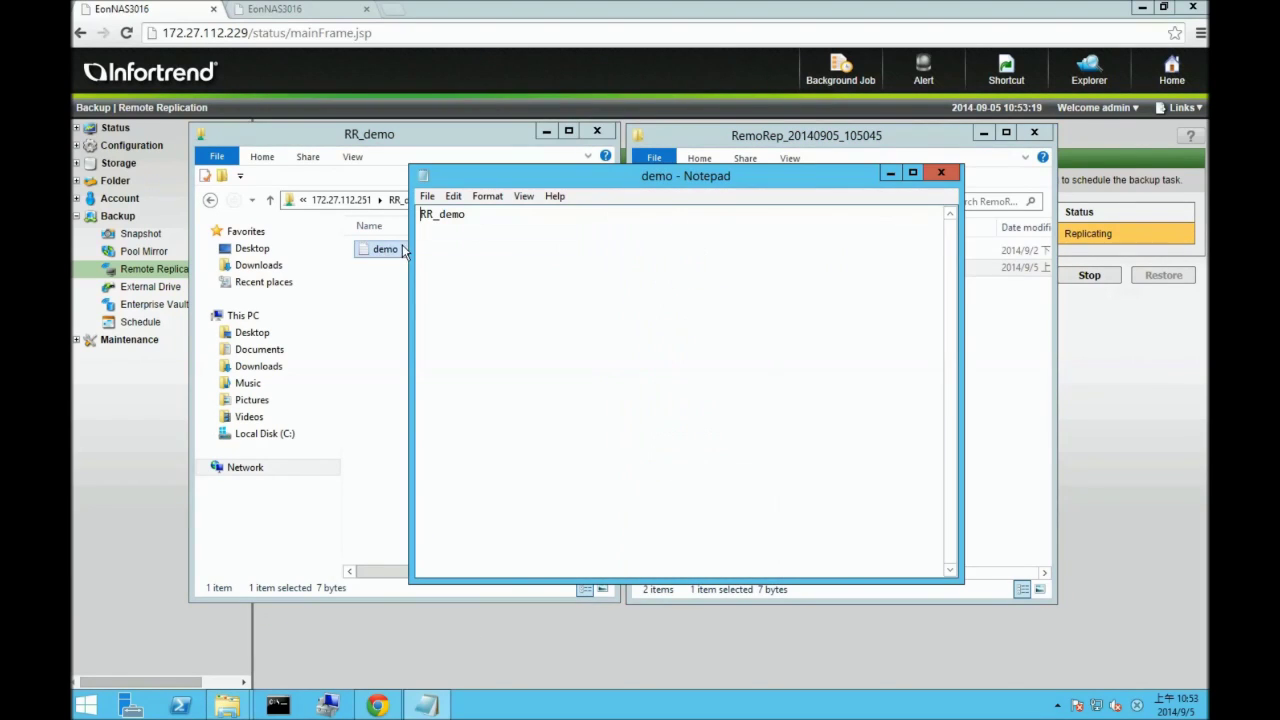
{"action": "left_click", "coordinate": [930, 170]}
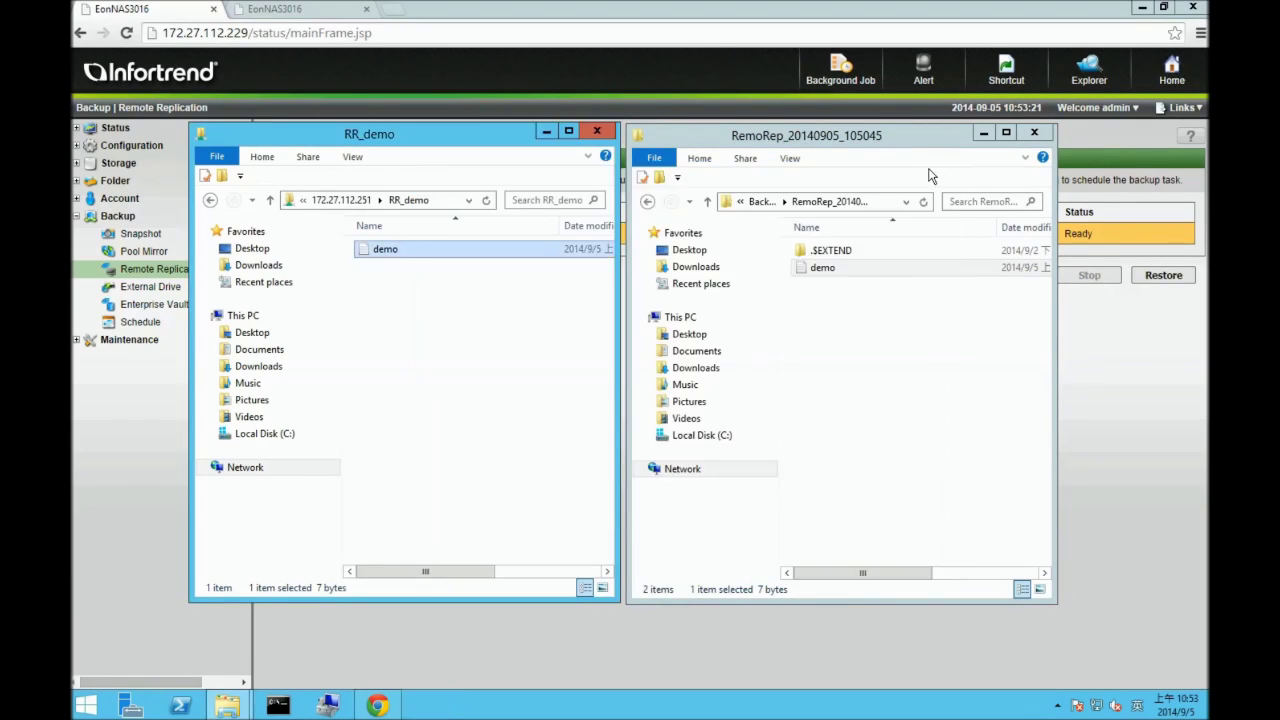